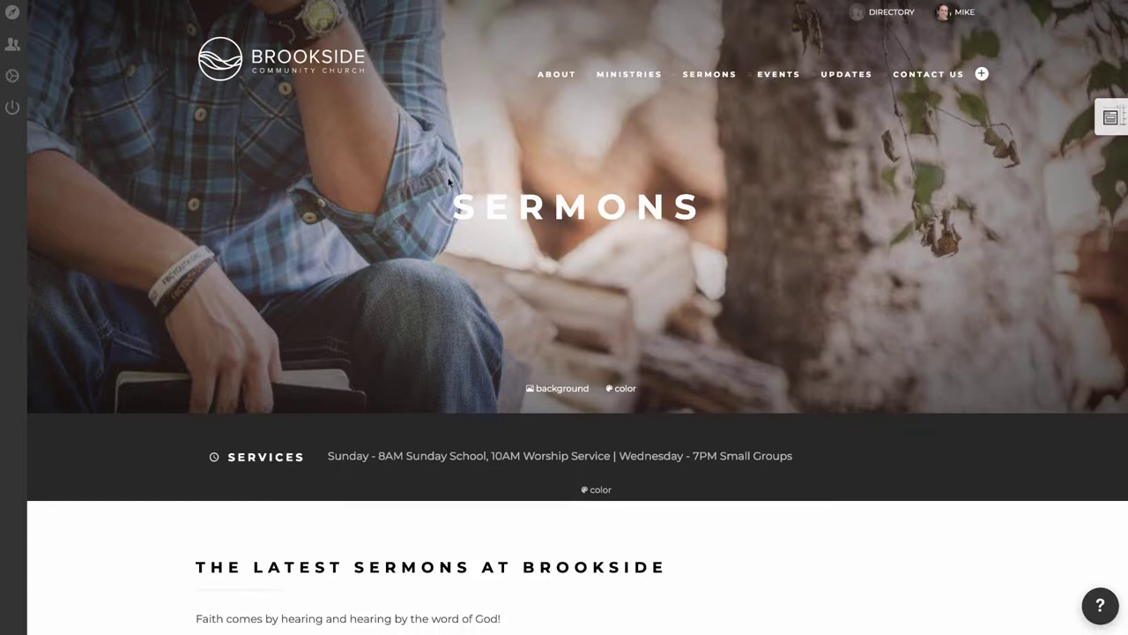
Add a new sermon and use the ChurchSpring Library photo of the man in yellow as its image.
{"action": "scroll", "coordinate": [448, 168], "scroll_direction": "down", "scroll_amount": 2}
{"action": "scroll", "coordinate": [448, 168], "scroll_direction": "down", "scroll_amount": 5}
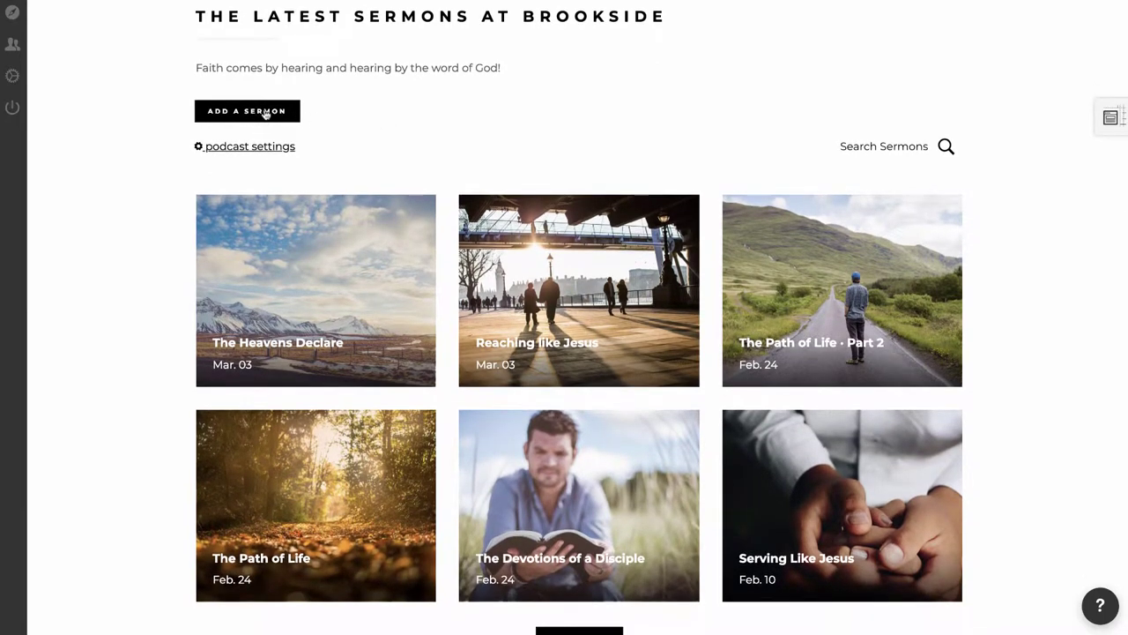
{"action": "scroll", "coordinate": [347, 121], "scroll_direction": "down", "scroll_amount": 1}
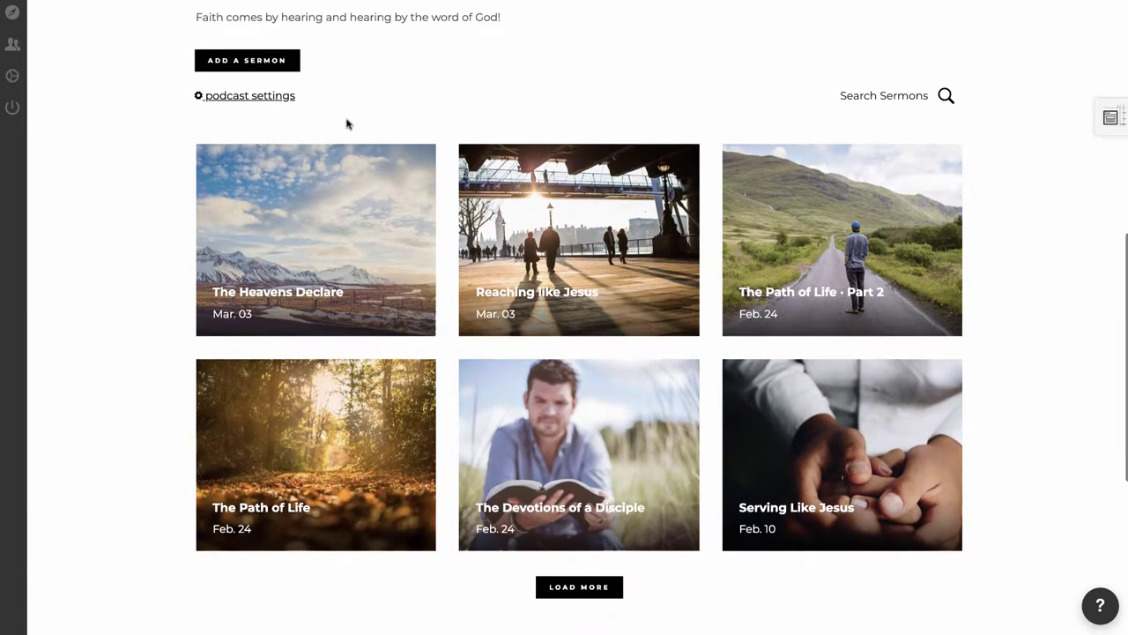
{"action": "left_click", "coordinate": [270, 60]}
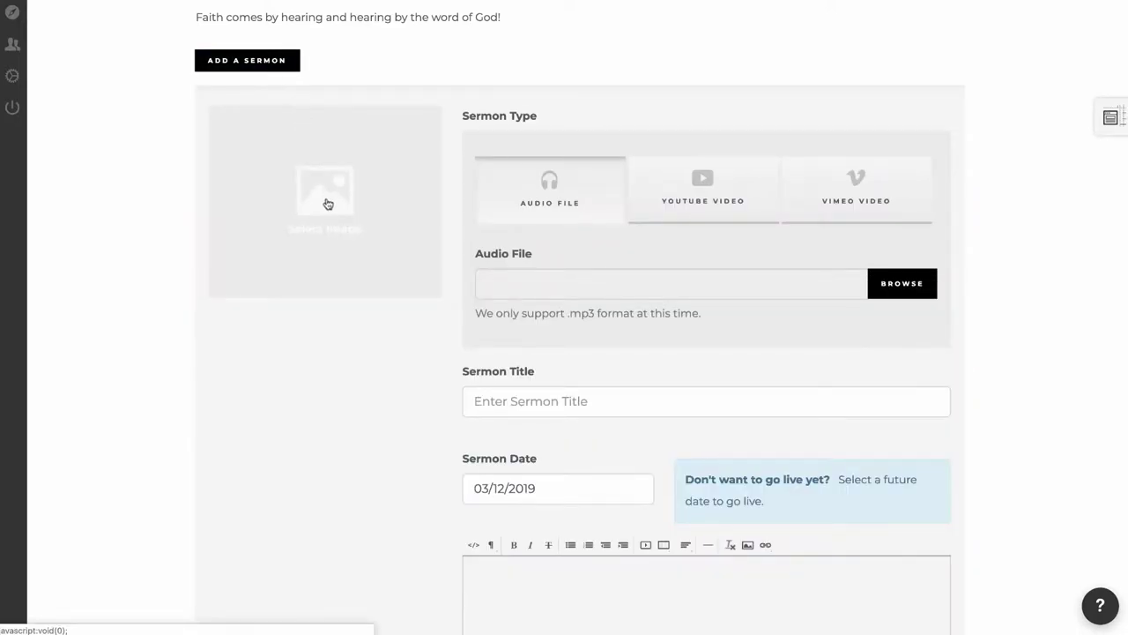
{"action": "scroll", "coordinate": [327, 203], "scroll_direction": "down", "scroll_amount": 1}
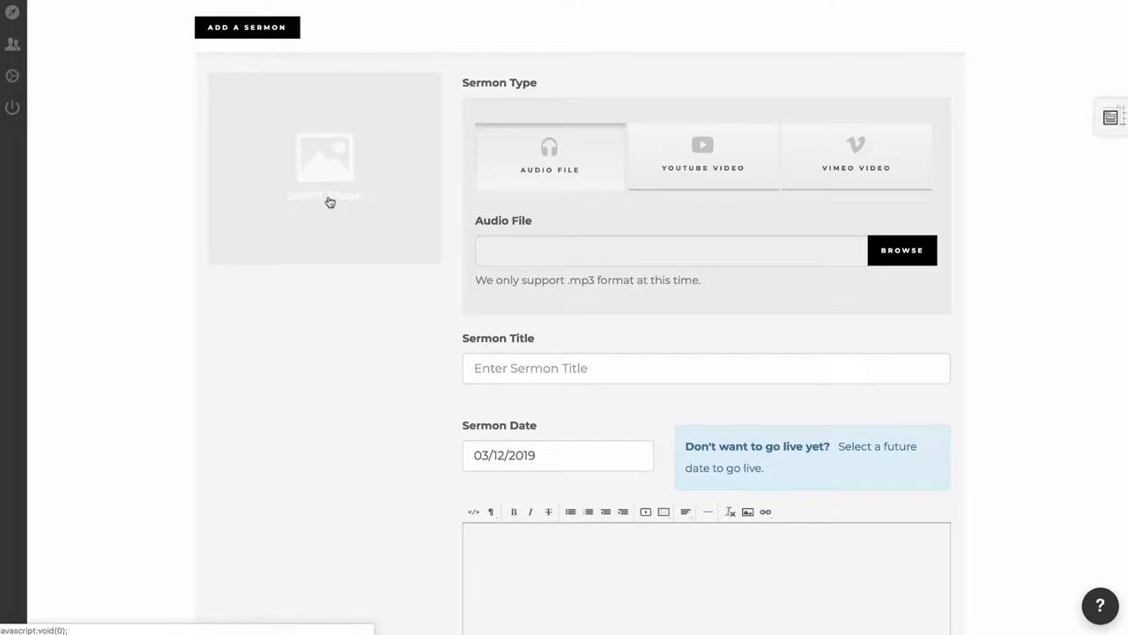
{"action": "left_click", "coordinate": [327, 191]}
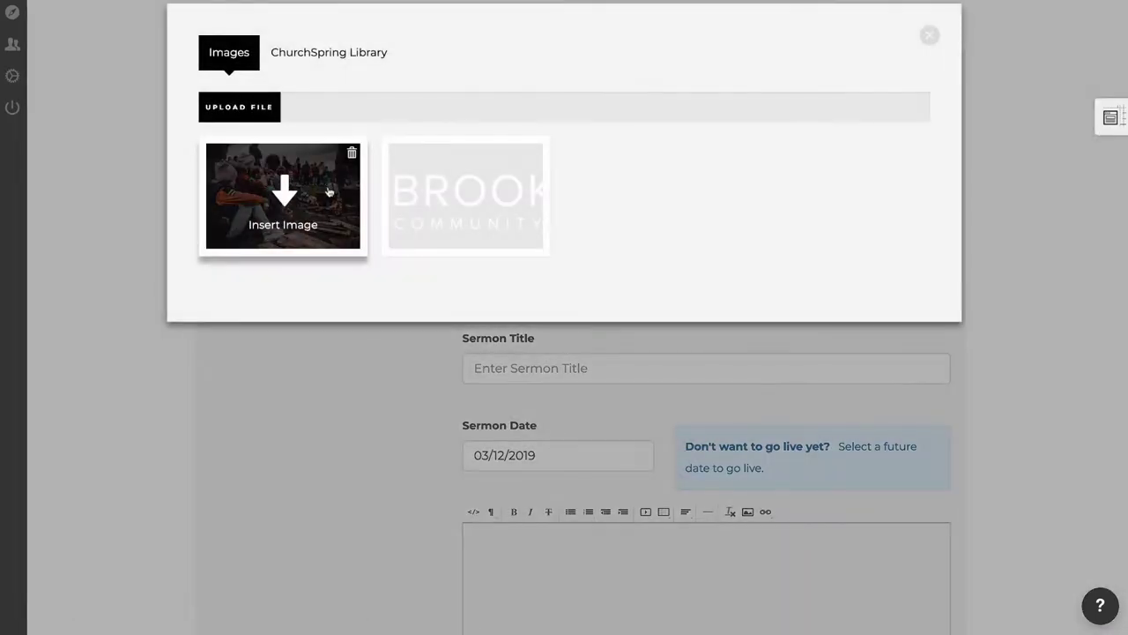
{"action": "left_click", "coordinate": [338, 50]}
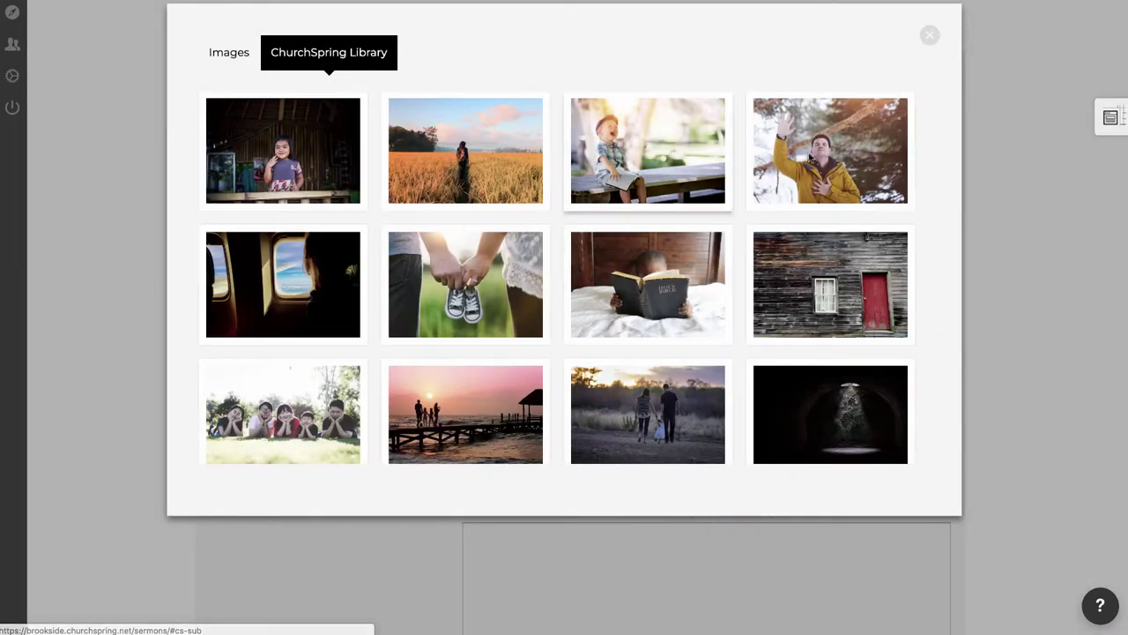
{"action": "left_click", "coordinate": [835, 156]}
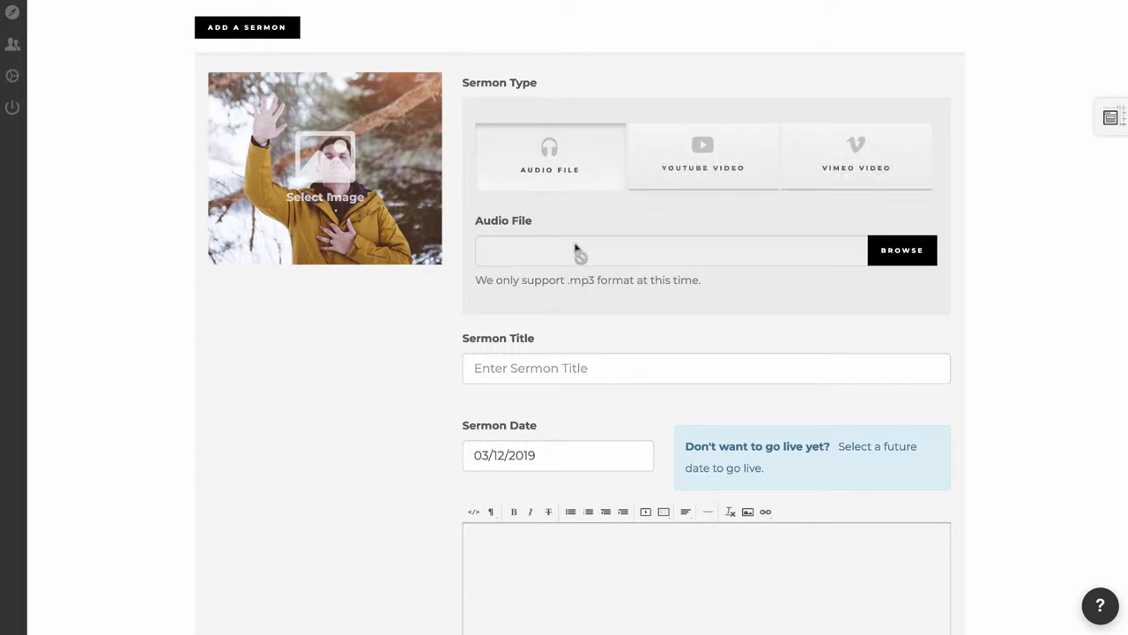
Upload devotion-of-the-disciples-part2.mp3 as the sermon audio and set the type to YouTube video.
{"action": "left_click", "coordinate": [901, 251]}
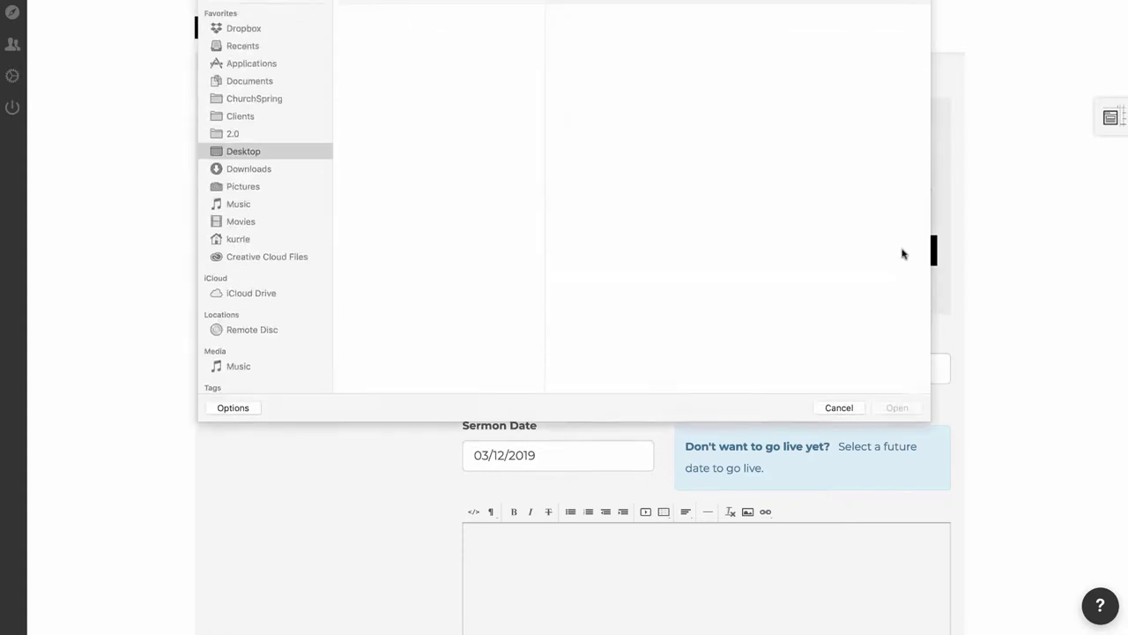
{"action": "double_click", "coordinate": [429, 56]}
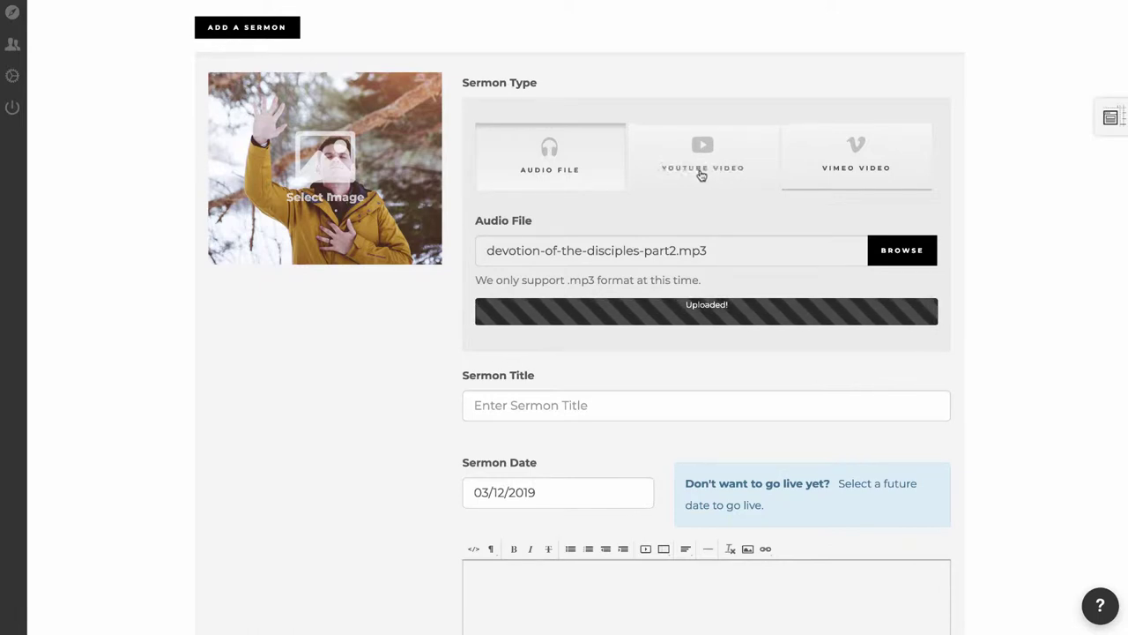
{"action": "left_click", "coordinate": [702, 176]}
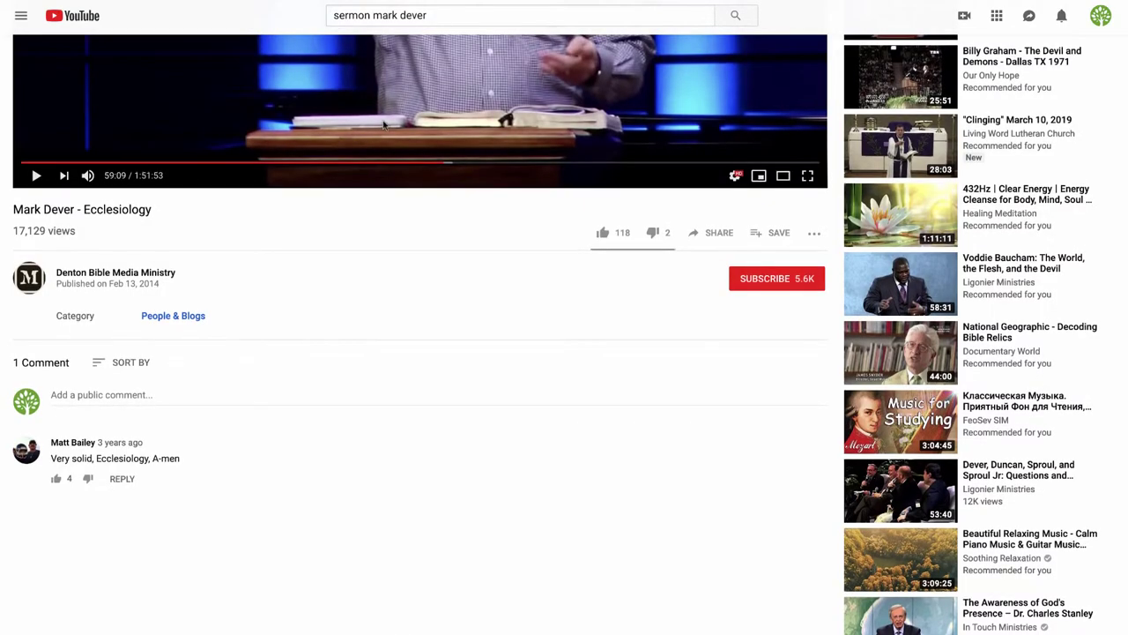
Copy the embed code from the Mark Dever - Ecclesiology YouTube player.
{"action": "scroll", "coordinate": [371, 106], "scroll_direction": "up", "scroll_amount": 4}
{"action": "right_click", "coordinate": [411, 196]}
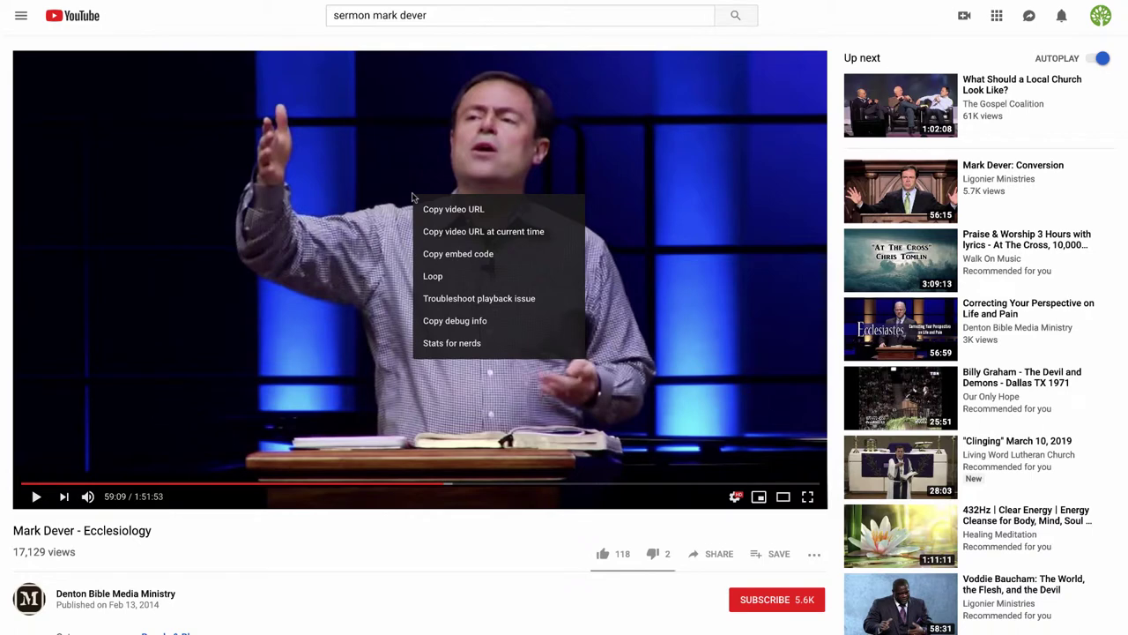
{"action": "left_click", "coordinate": [459, 261]}
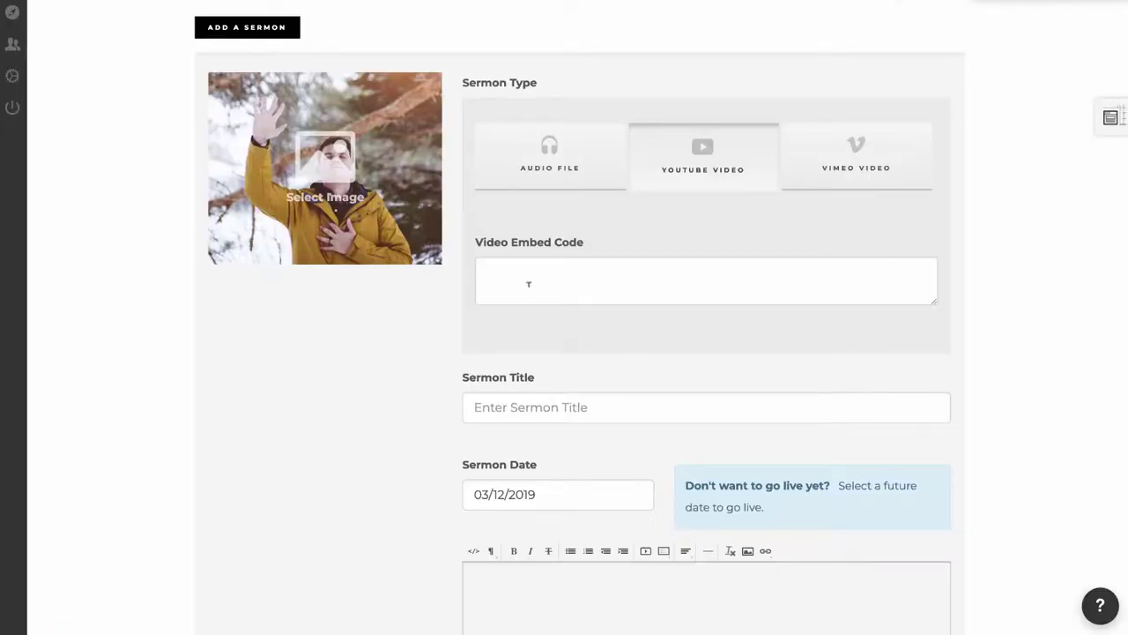
Paste the YouTube iframe into Video Embed Code and switch the sermon type to Vimeo video.
{"action": "left_click", "coordinate": [521, 274]}
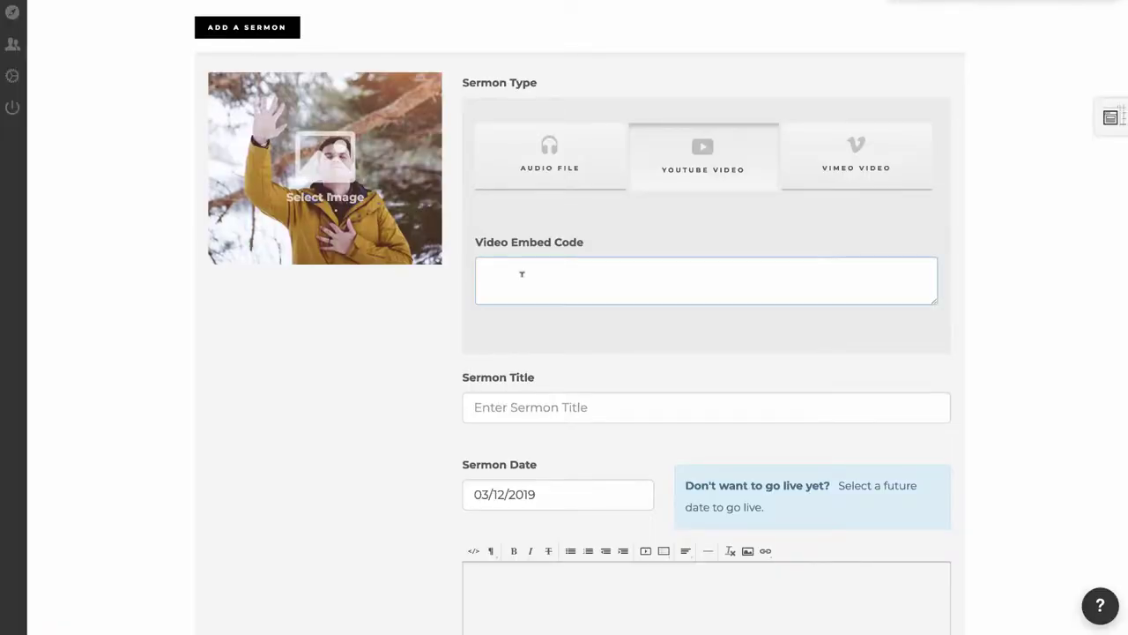
{"action": "key", "text": "ctrl+v"}
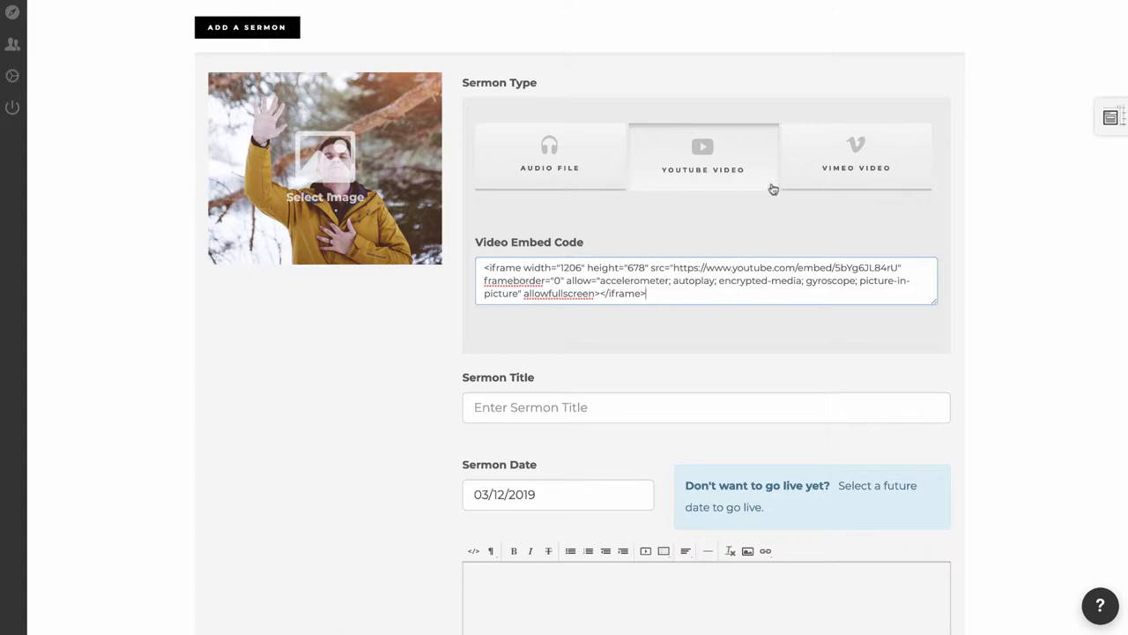
{"action": "left_click", "coordinate": [866, 163]}
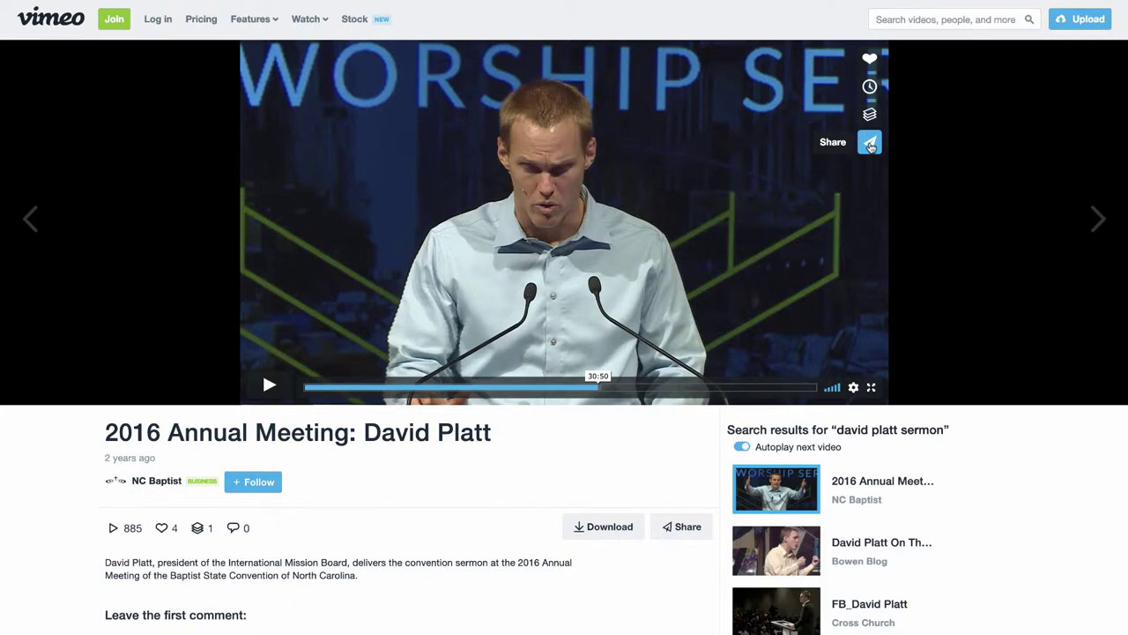
Open the 2016 Annual Meeting video's Share dialog and select its full embed code.
{"action": "left_click", "coordinate": [870, 144]}
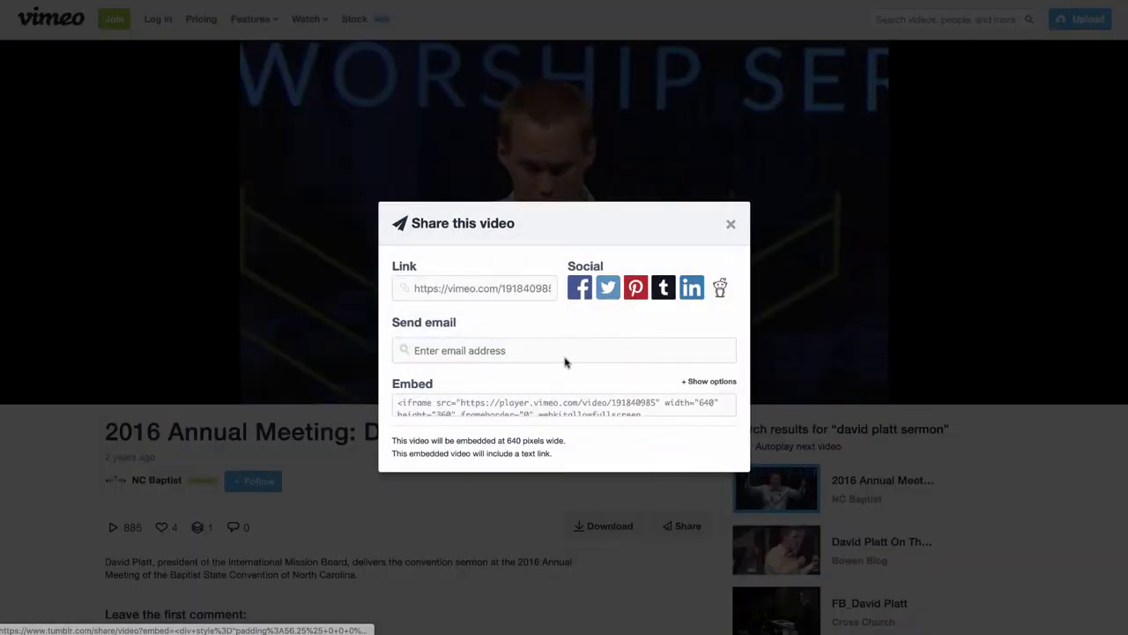
{"action": "left_click", "coordinate": [559, 403]}
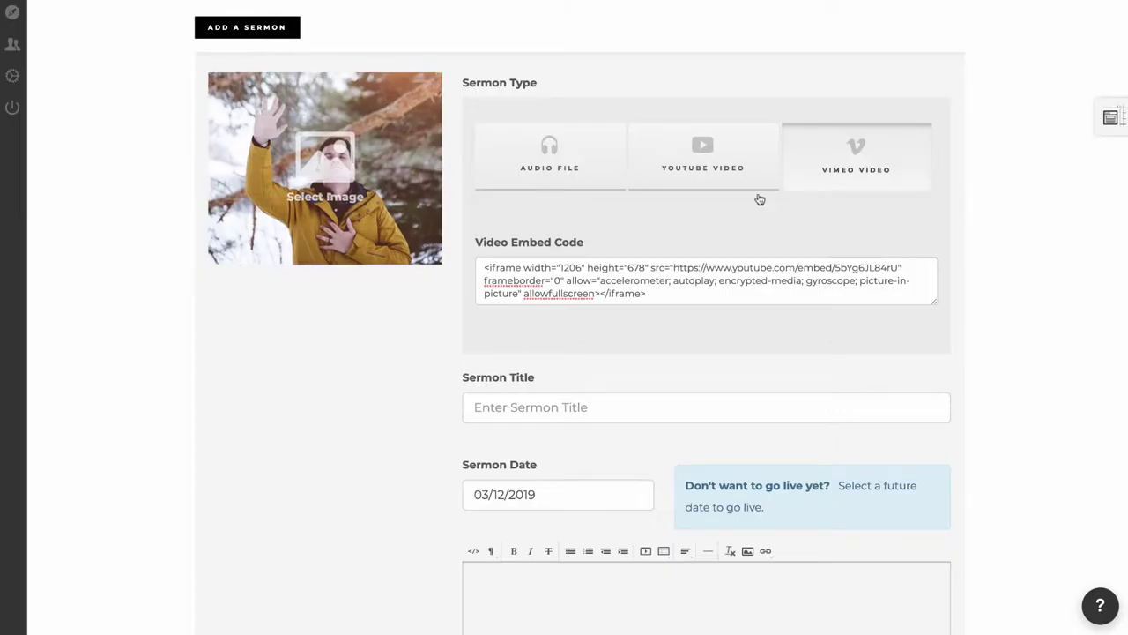
Paste the Vimeo iframe over the YouTube embed code and leave the sermon type on Vimeo video.
{"action": "left_click", "coordinate": [669, 279]}
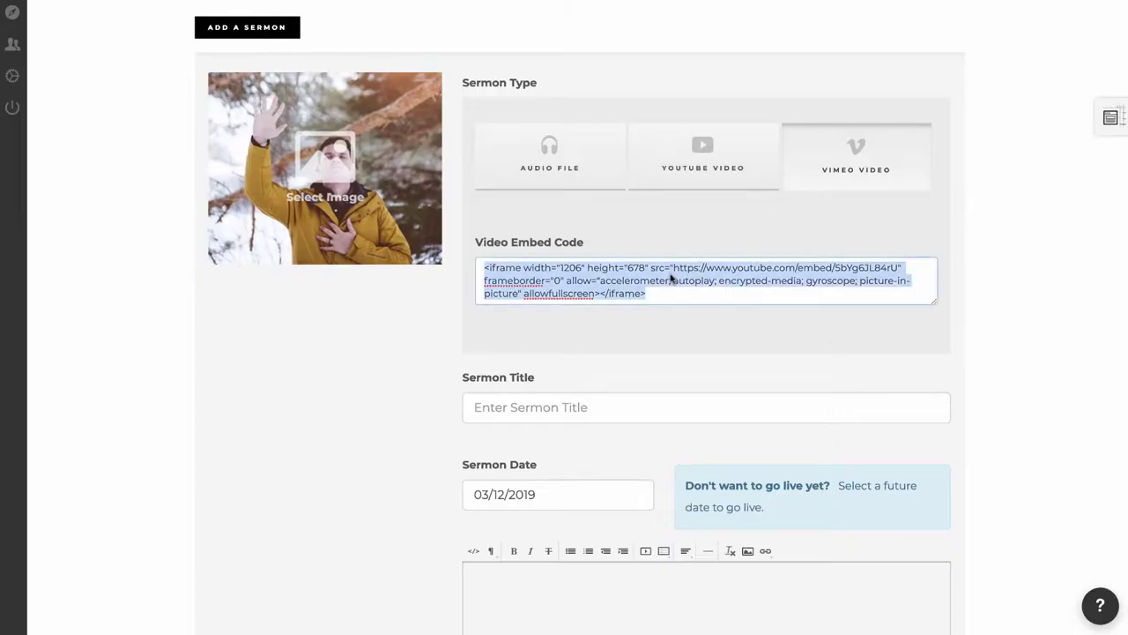
{"action": "key", "text": "ctrl+v"}
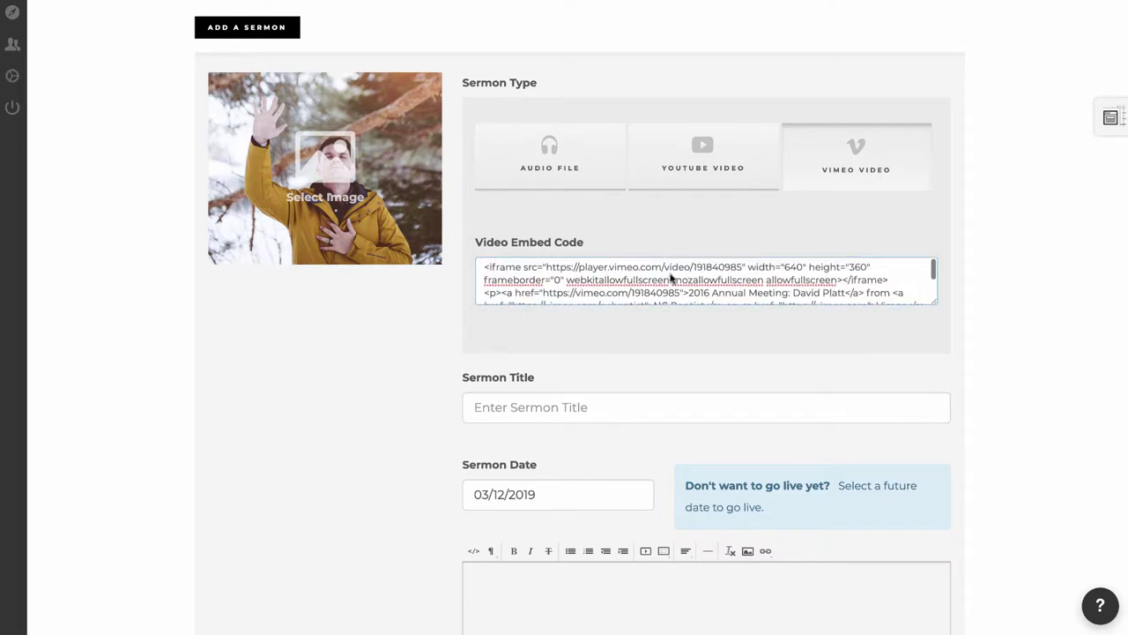
{"action": "left_click", "coordinate": [556, 166]}
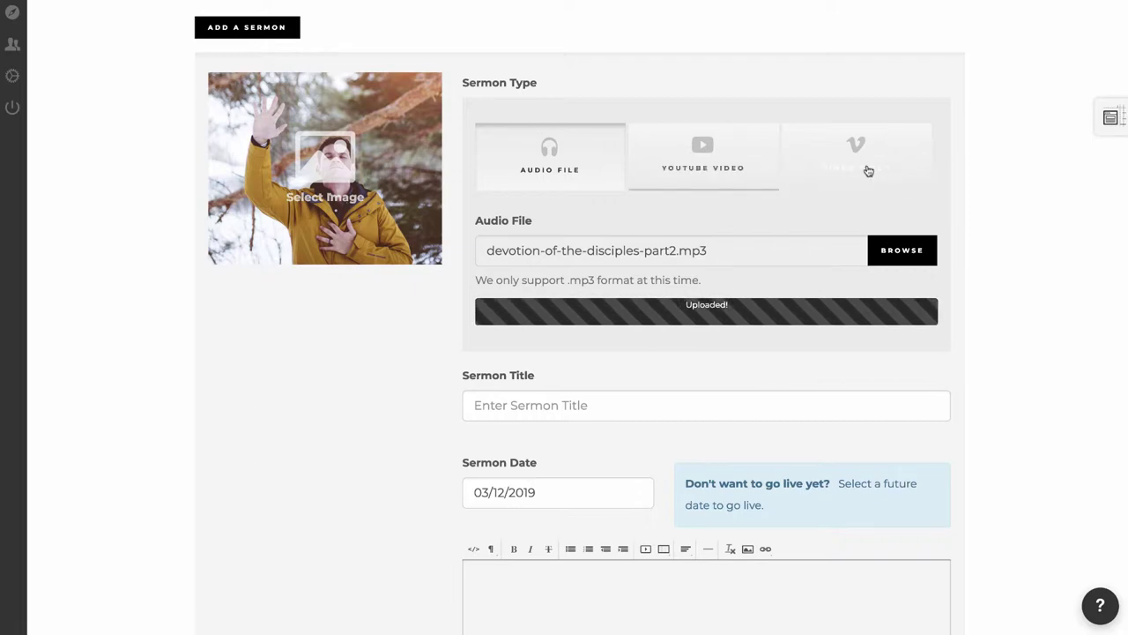
{"action": "left_click", "coordinate": [720, 168]}
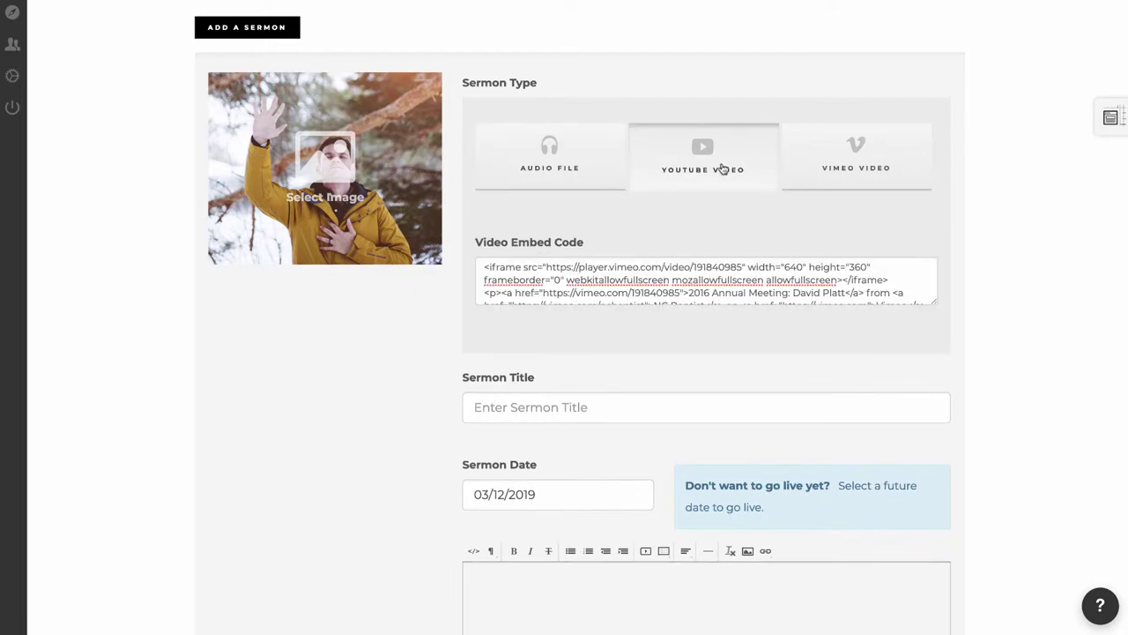
{"action": "left_click", "coordinate": [864, 167]}
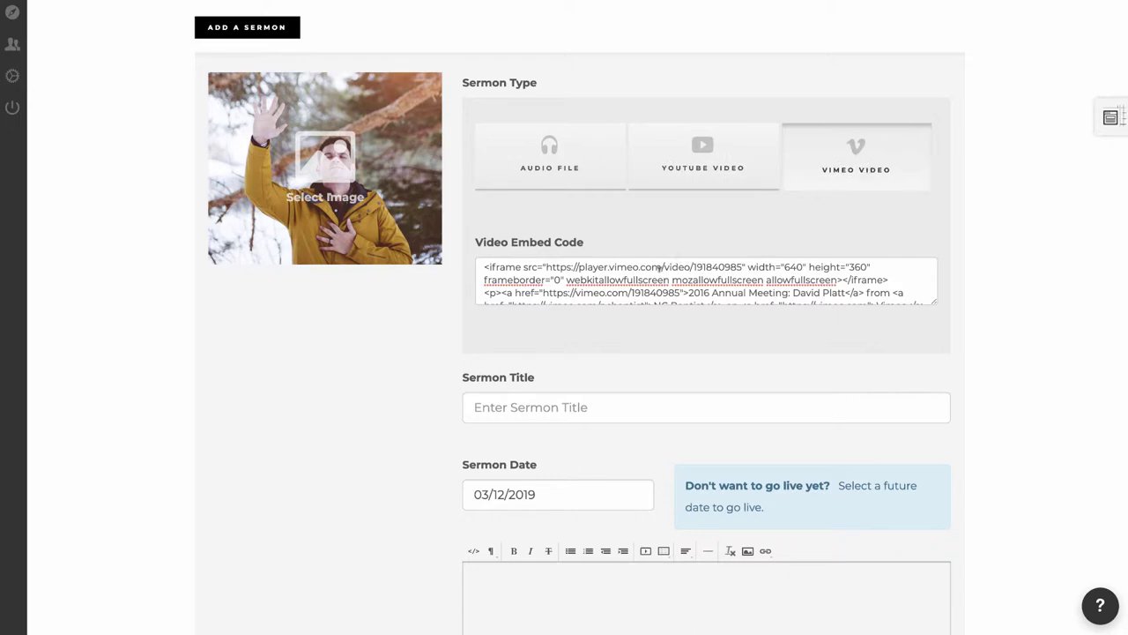
Enter 'The Devotions of a Disciple' as the sermon title.
{"action": "left_click", "coordinate": [521, 408]}
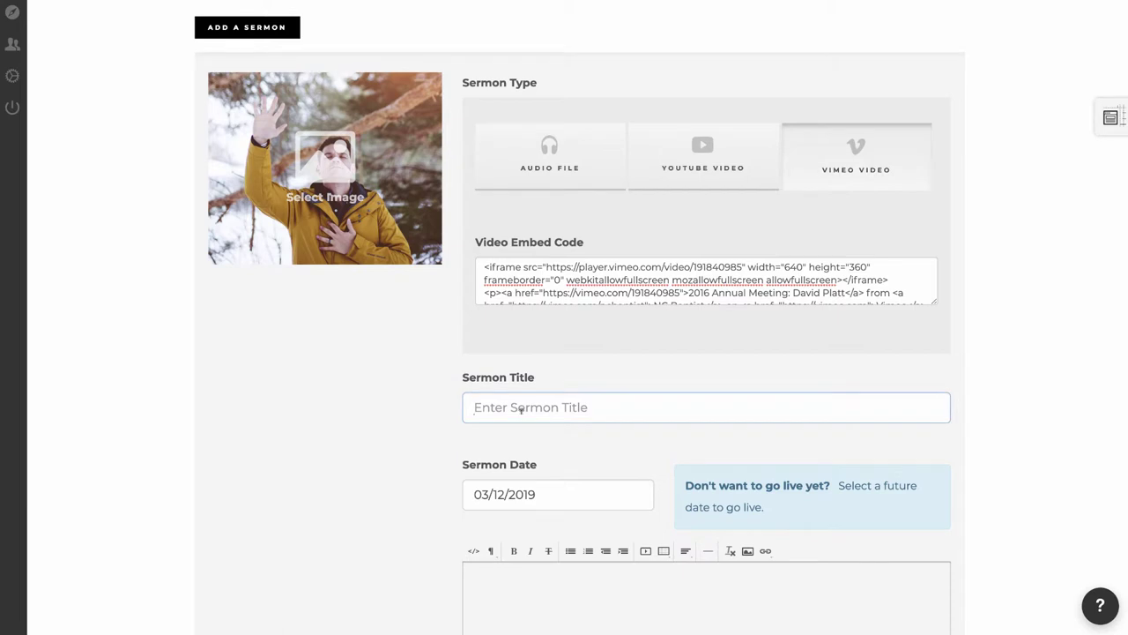
{"action": "type", "text": "The De"}
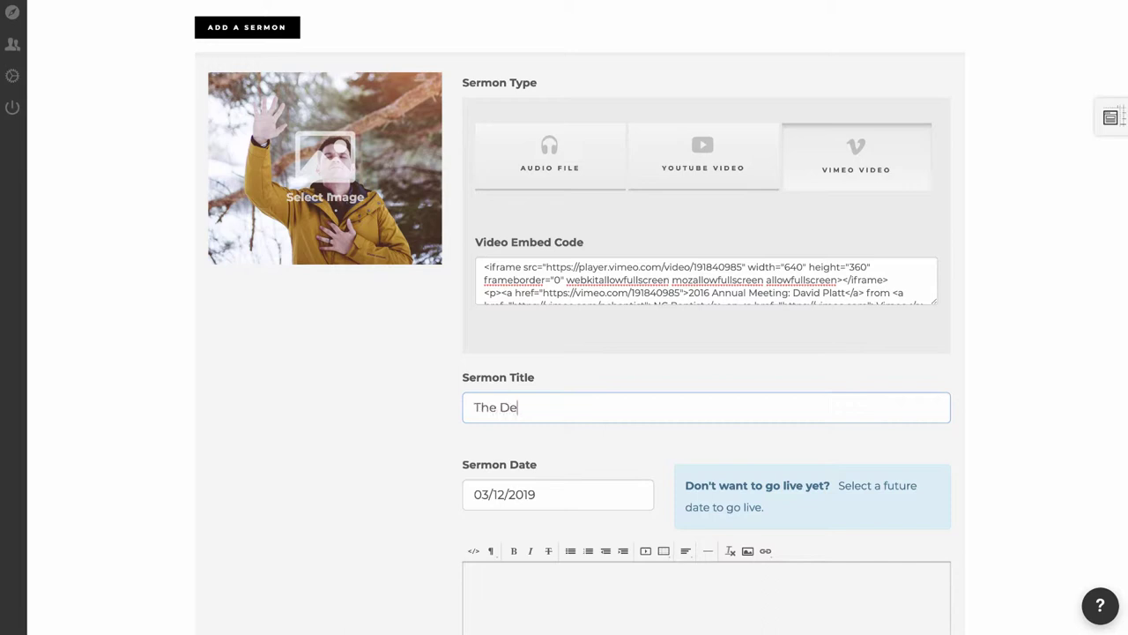
{"action": "type", "text": "votions of a Disciple"}
Pick March 10 in the date picker so the sermon date reads 03/10/2019.
{"action": "scroll", "coordinate": [575, 410], "scroll_direction": "down", "scroll_amount": 3}
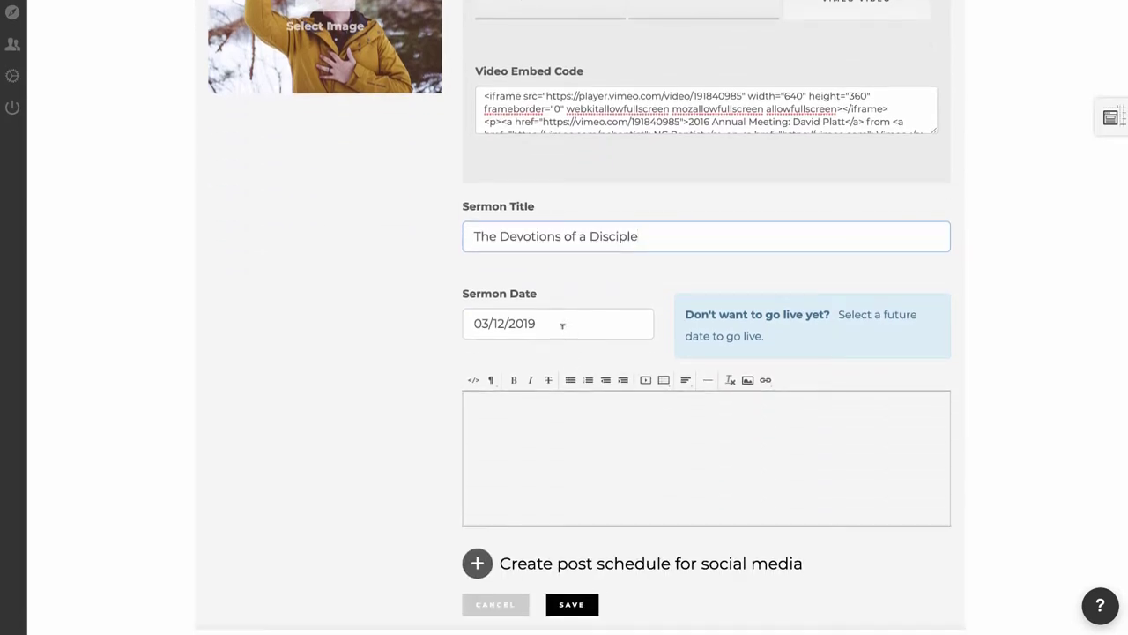
{"action": "left_click", "coordinate": [561, 326]}
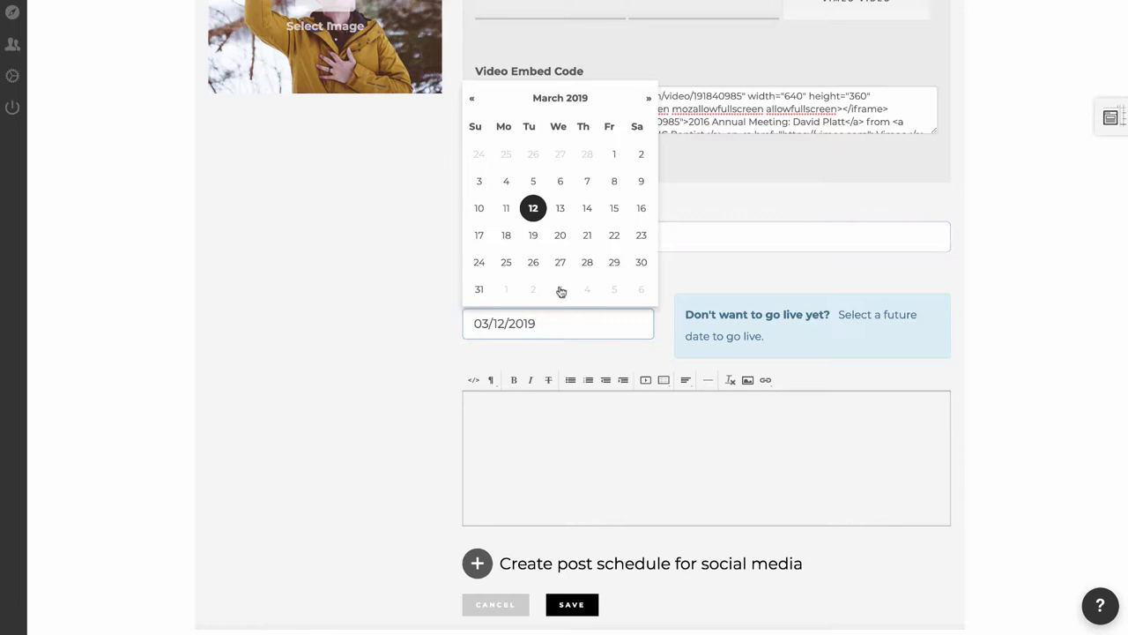
{"action": "left_click", "coordinate": [473, 209]}
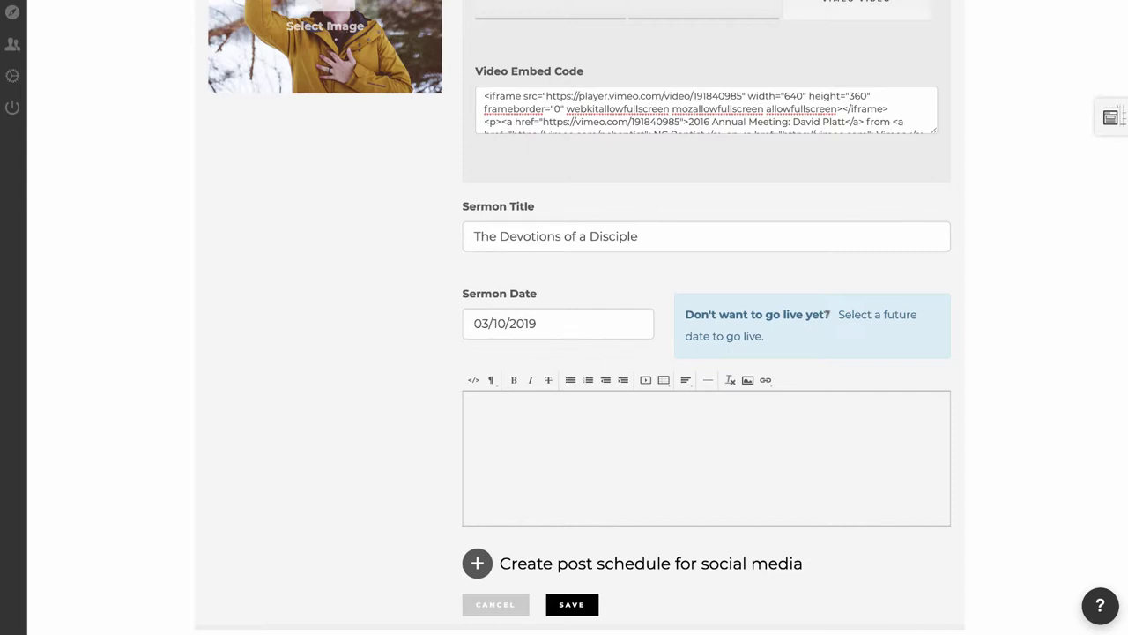
{"action": "left_click", "coordinate": [562, 317]}
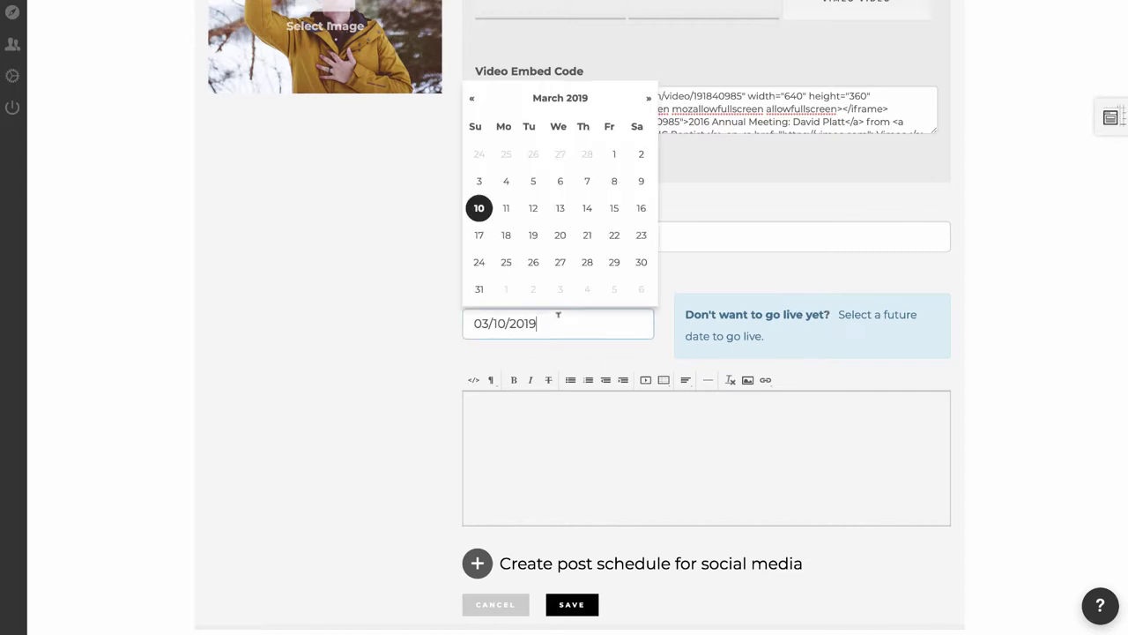
{"action": "left_click", "coordinate": [479, 208]}
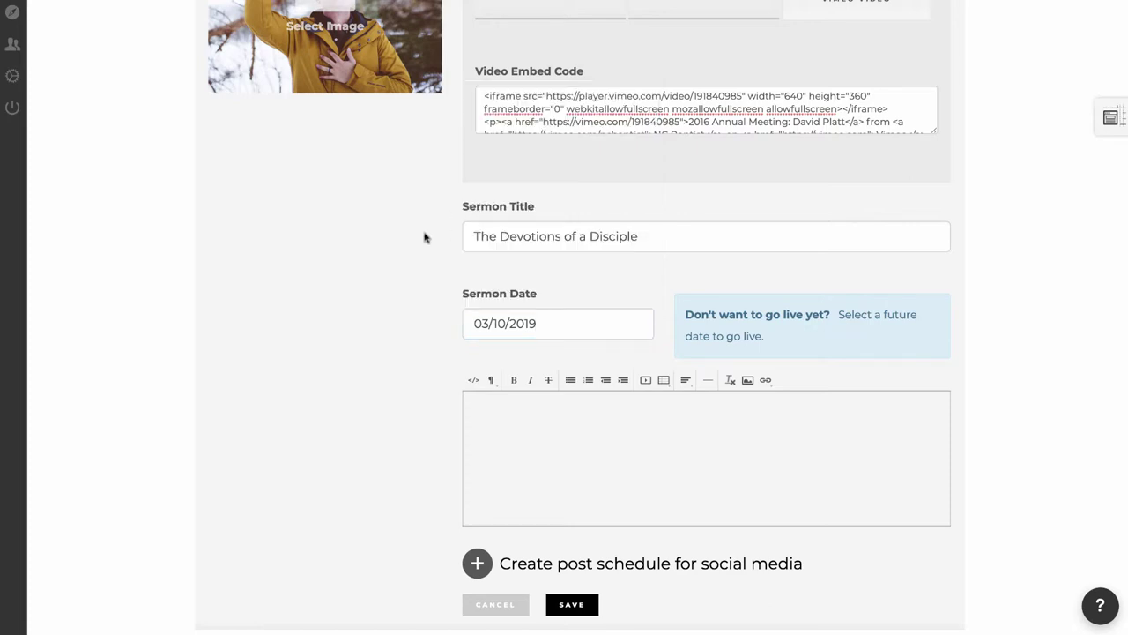
Paste the Romans 8:1-4 paragraph into the notes editor and save the sermon.
{"action": "scroll", "coordinate": [411, 276], "scroll_direction": "down", "scroll_amount": 2}
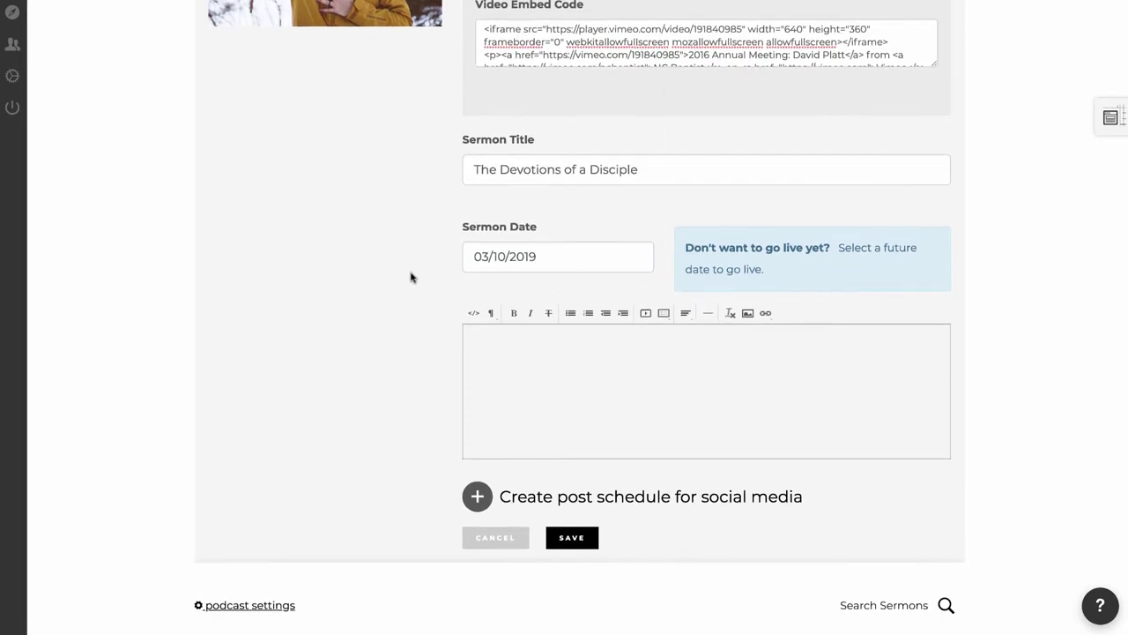
{"action": "scroll", "coordinate": [411, 277], "scroll_direction": "down", "scroll_amount": 2}
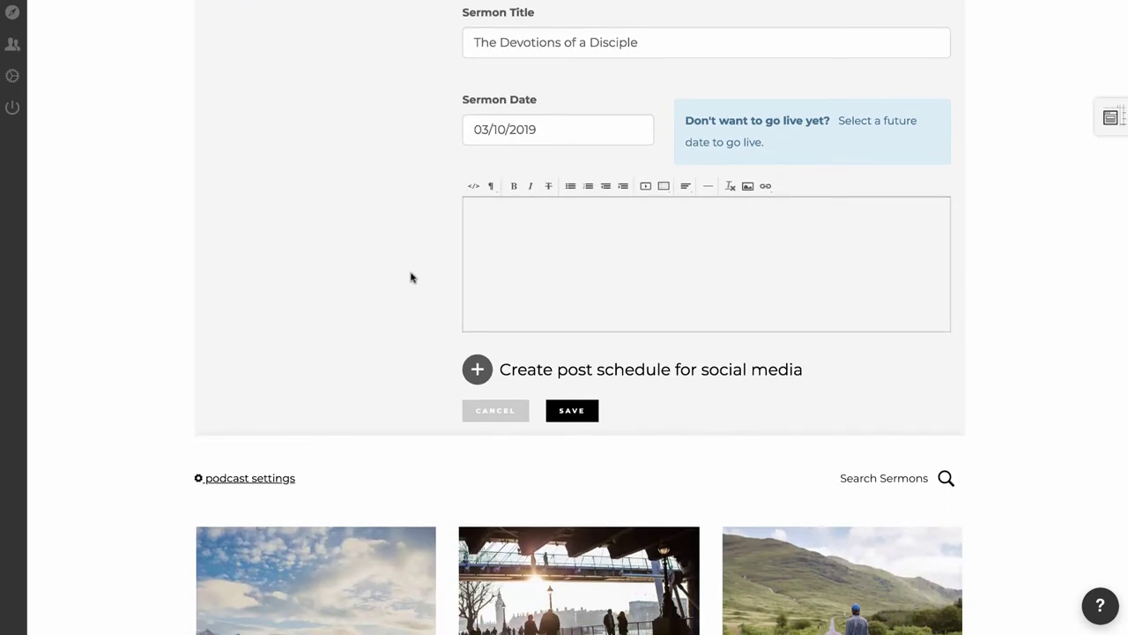
{"action": "left_click", "coordinate": [554, 250]}
{"action": "type", "text": "Romans 8:1-4 spoke of liberty form condemnation for those in Christ. Today we learn how there is victory over sin through a life in the Spirit. Paul reveals four new realities the indwelling Spirit brings into our experience."}
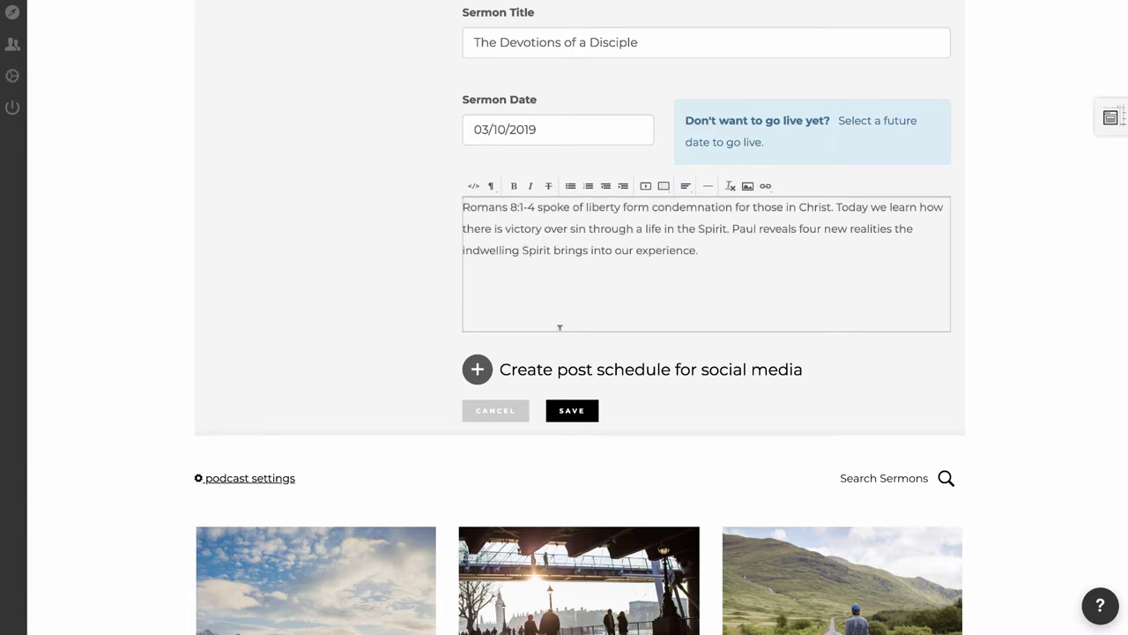
{"action": "left_click", "coordinate": [573, 411]}
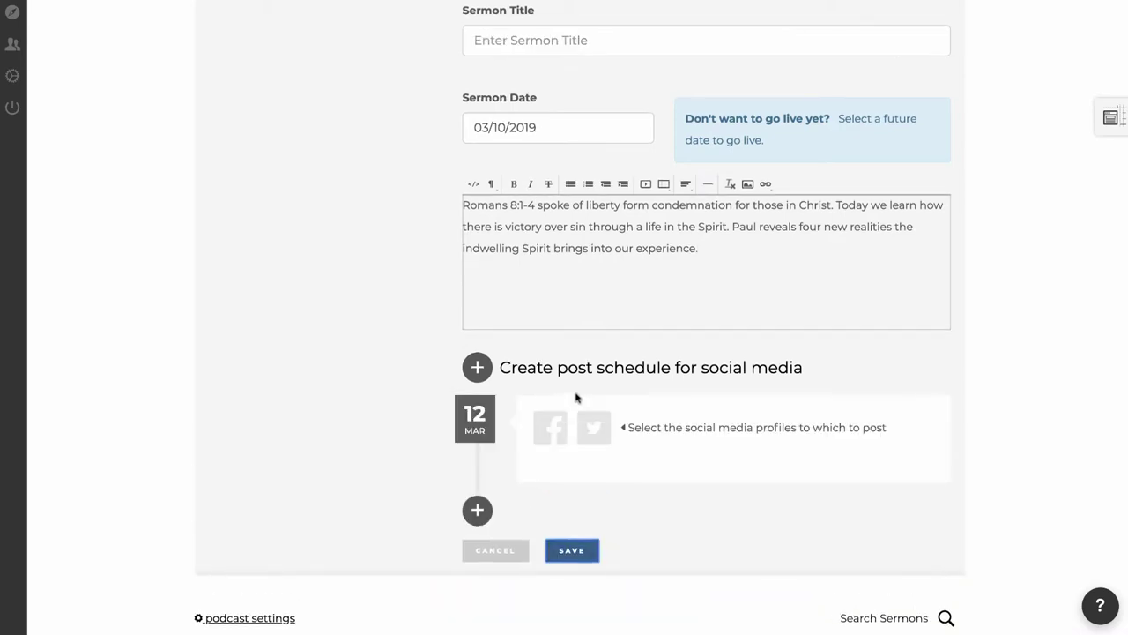
Scroll the sermons grid to the published 'The Devotions of a Disciple' card dated Mar. 10.
{"action": "scroll", "coordinate": [575, 397], "scroll_direction": "up", "scroll_amount": 6}
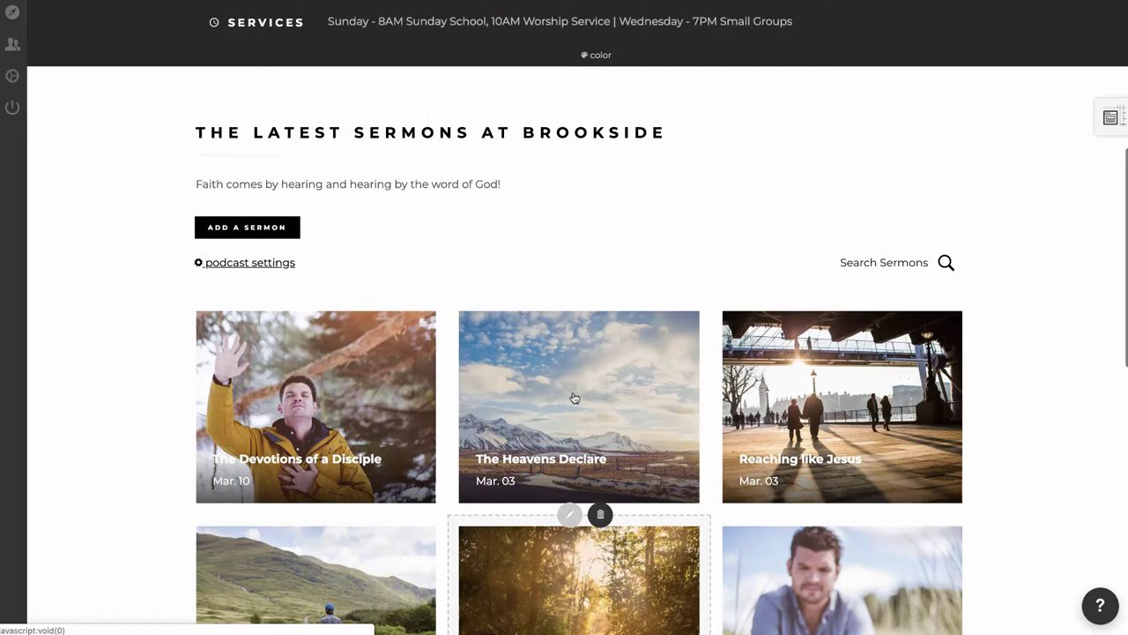
{"action": "scroll", "coordinate": [524, 356], "scroll_direction": "down", "scroll_amount": 2}
{"action": "scroll", "coordinate": [309, 322], "scroll_direction": "up", "scroll_amount": 1}
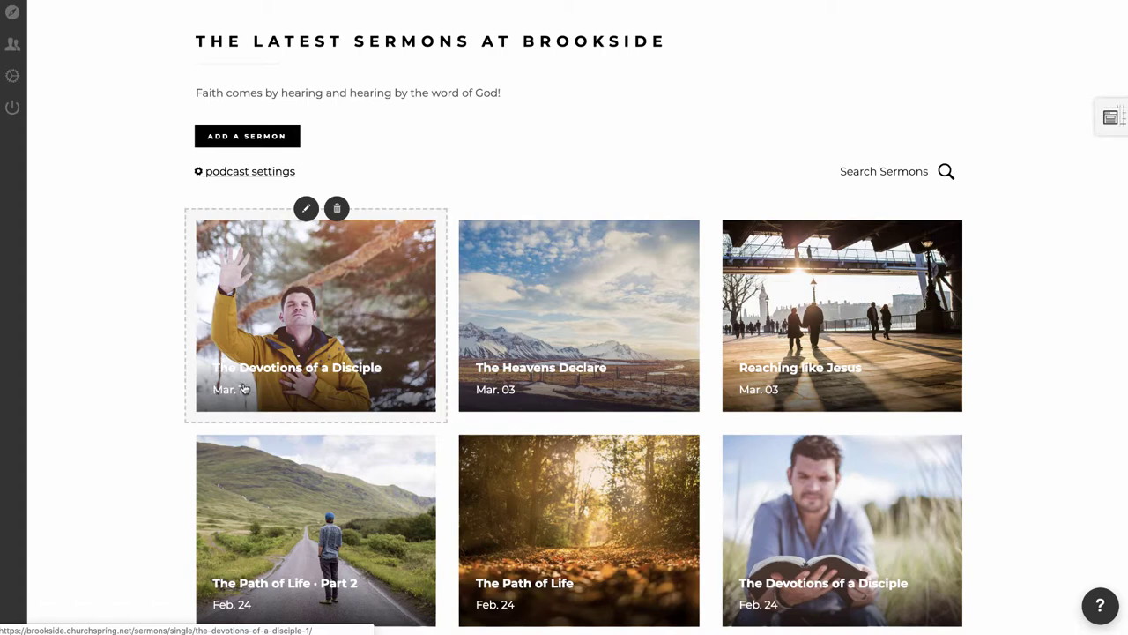
{"action": "left_click", "coordinate": [245, 389]}
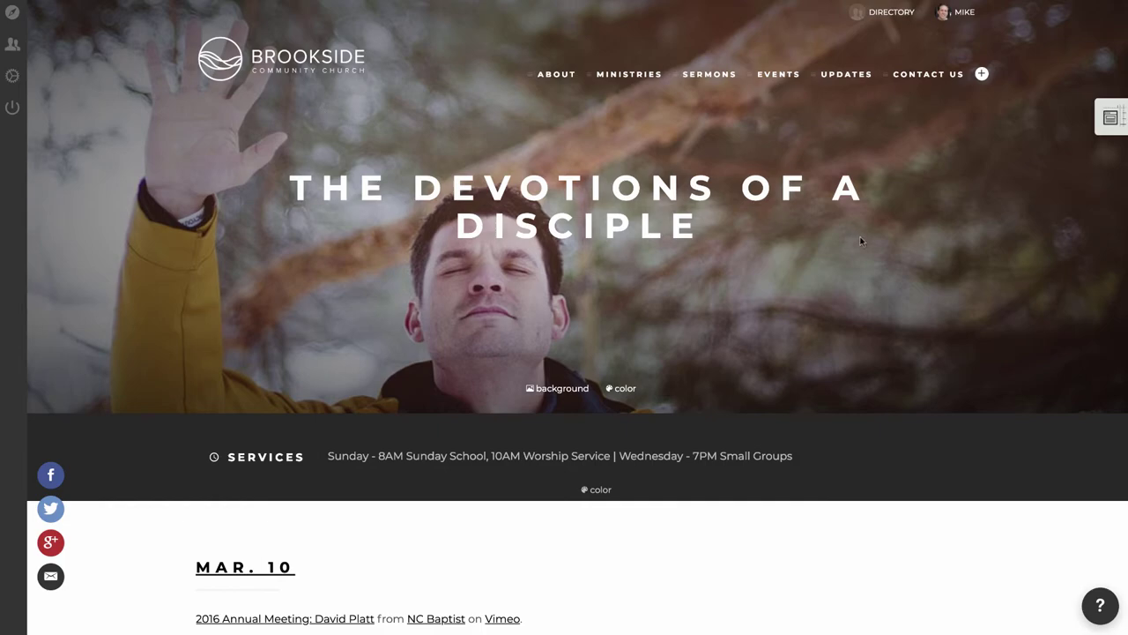
{"action": "scroll", "coordinate": [829, 258], "scroll_direction": "down", "scroll_amount": 3}
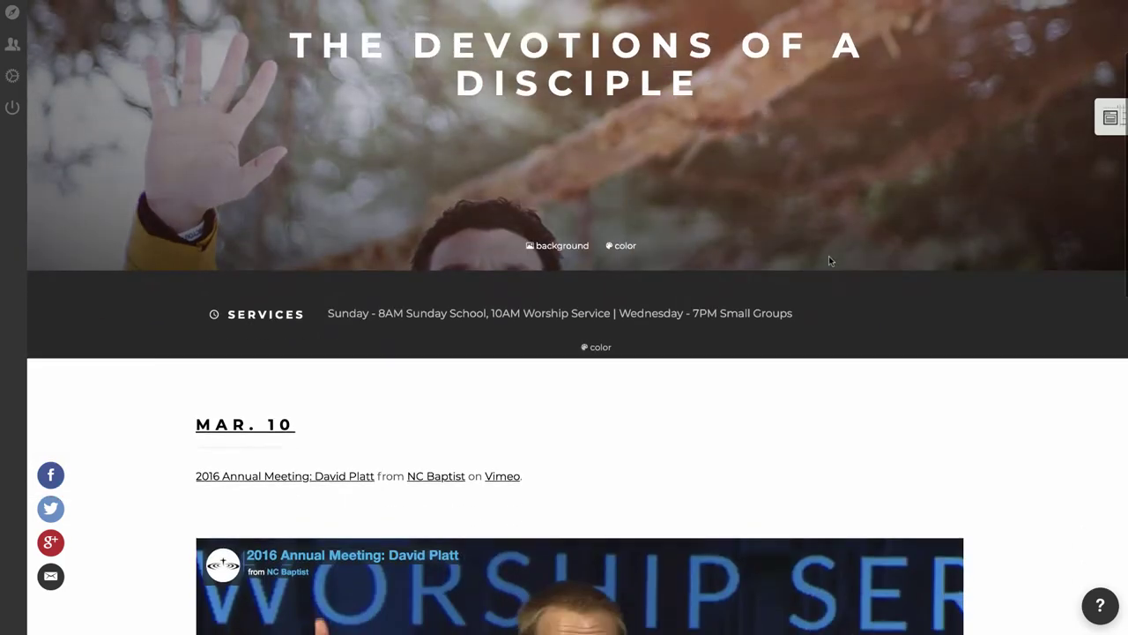
{"action": "scroll", "coordinate": [829, 258], "scroll_direction": "down", "scroll_amount": 2}
{"action": "scroll", "coordinate": [829, 258], "scroll_direction": "down", "scroll_amount": 2}
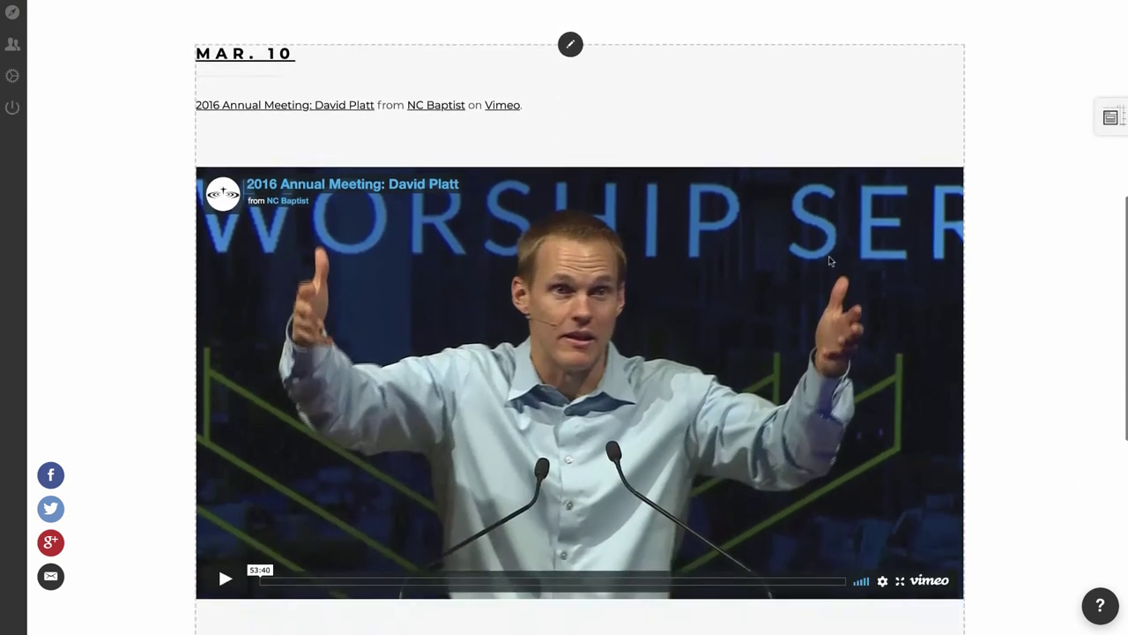
{"action": "scroll", "coordinate": [829, 256], "scroll_direction": "down", "scroll_amount": 2}
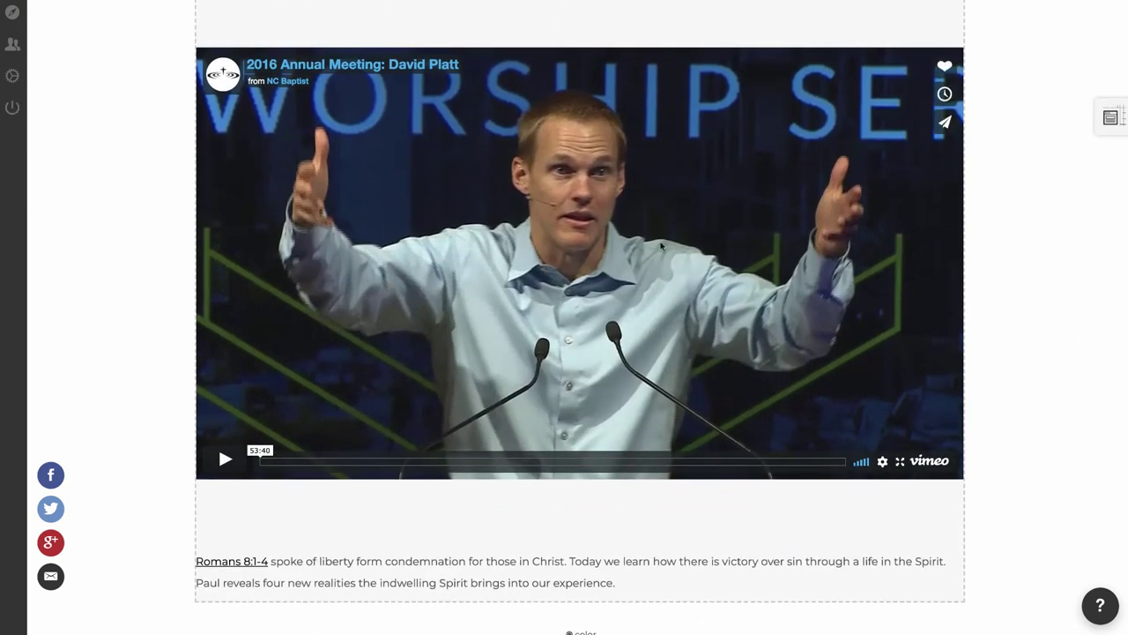
{"action": "scroll", "coordinate": [662, 247], "scroll_direction": "down", "scroll_amount": 1}
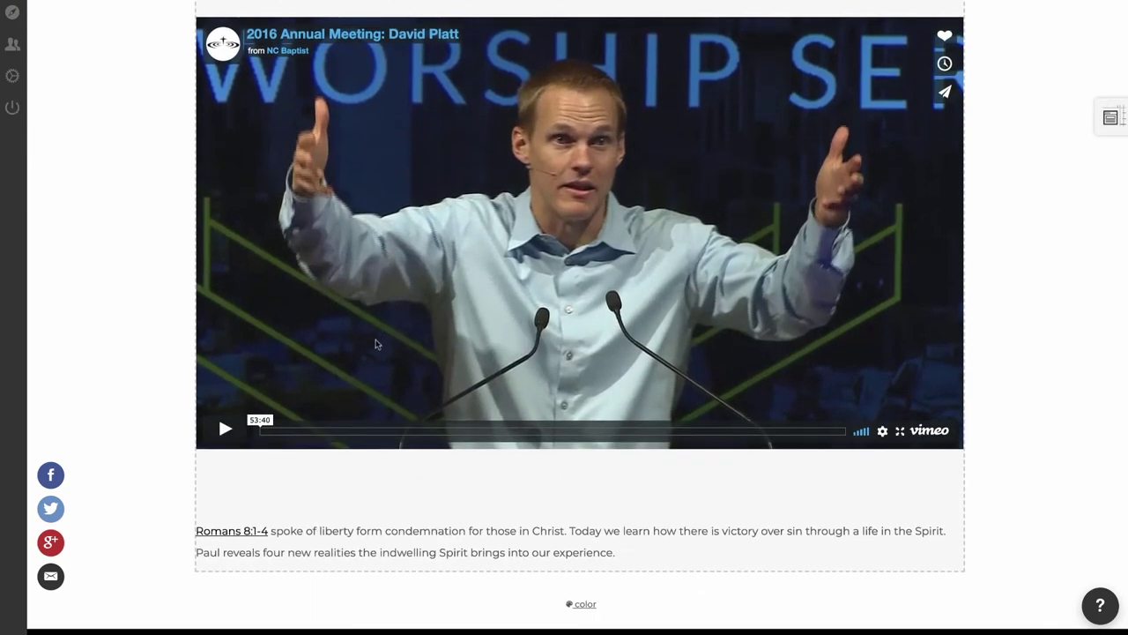
{"action": "scroll", "coordinate": [141, 408], "scroll_direction": "down", "scroll_amount": 4}
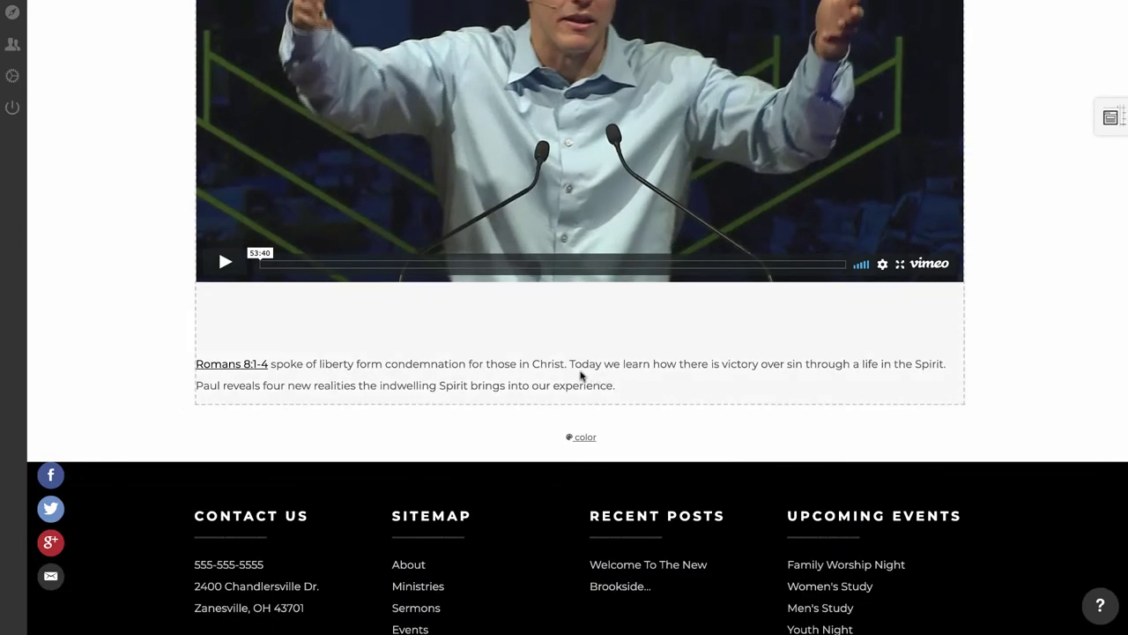
{"action": "scroll", "coordinate": [577, 377], "scroll_direction": "up", "scroll_amount": 4}
{"action": "scroll", "coordinate": [570, 374], "scroll_direction": "up", "scroll_amount": 7}
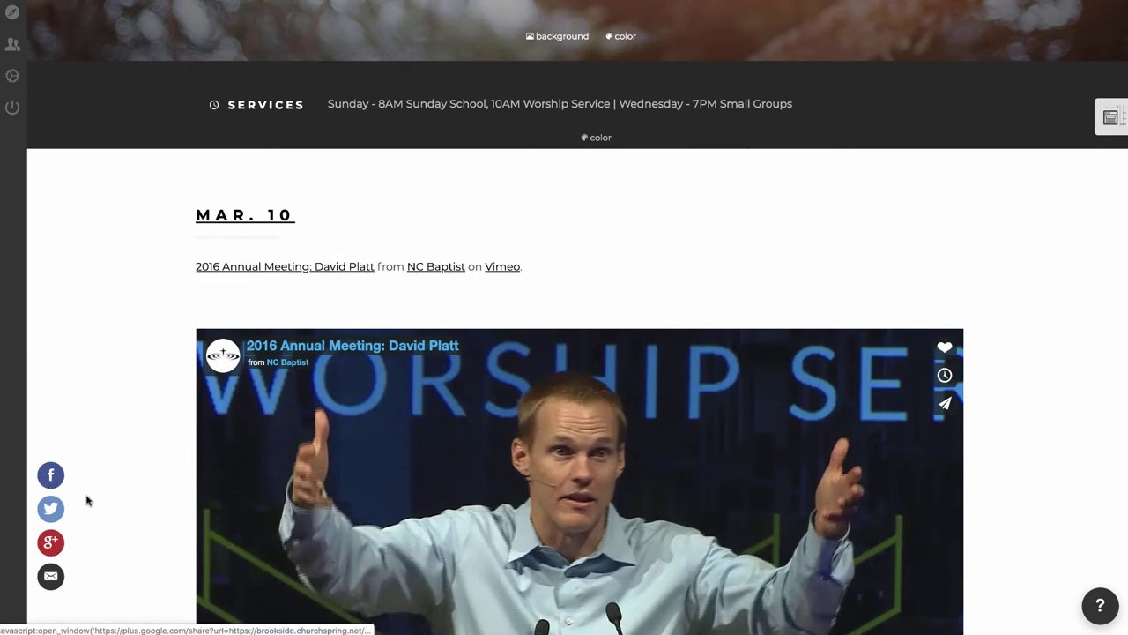
{"action": "scroll", "coordinate": [117, 488], "scroll_direction": "up", "scroll_amount": 8}
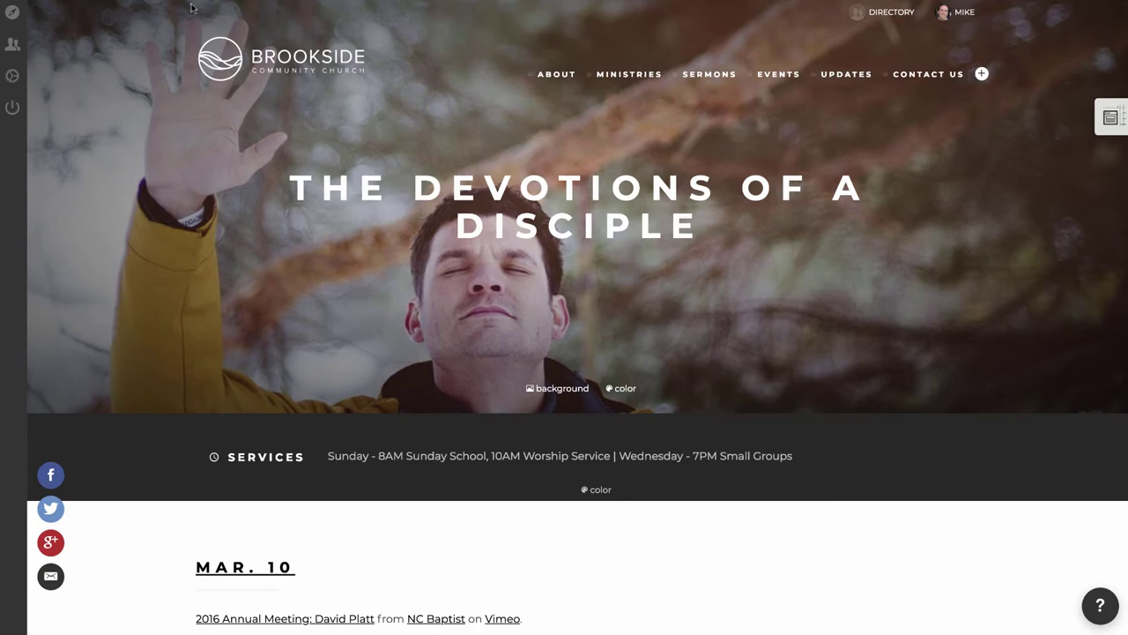
Scroll through the sermons grid to confirm The Devotions of a Disciple (Mar. 10) leads the list.
{"action": "scroll", "coordinate": [151, 182], "scroll_direction": "down", "scroll_amount": 10}
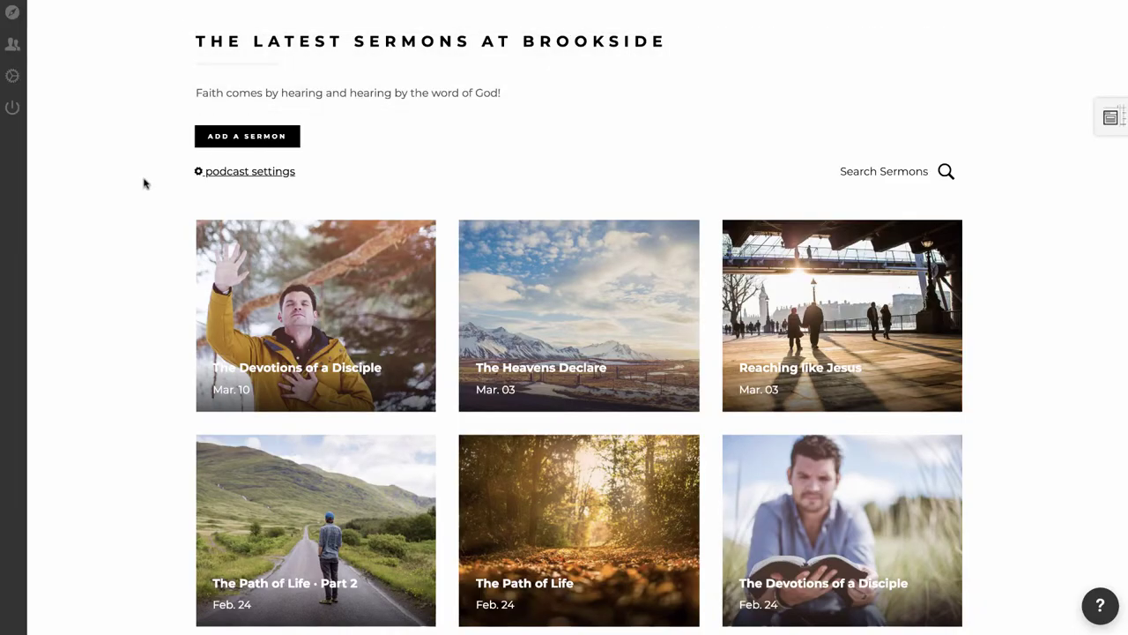
{"action": "scroll", "coordinate": [146, 183], "scroll_direction": "down", "scroll_amount": 1}
{"action": "scroll", "coordinate": [145, 183], "scroll_direction": "down", "scroll_amount": 1}
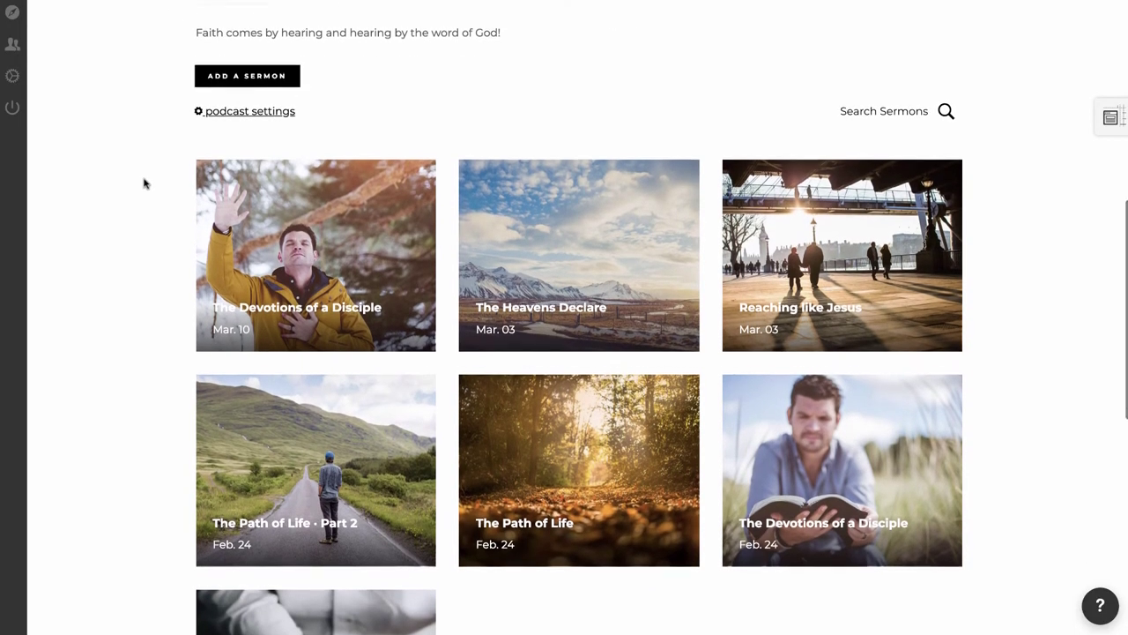
{"action": "scroll", "coordinate": [145, 183], "scroll_direction": "up", "scroll_amount": 2}
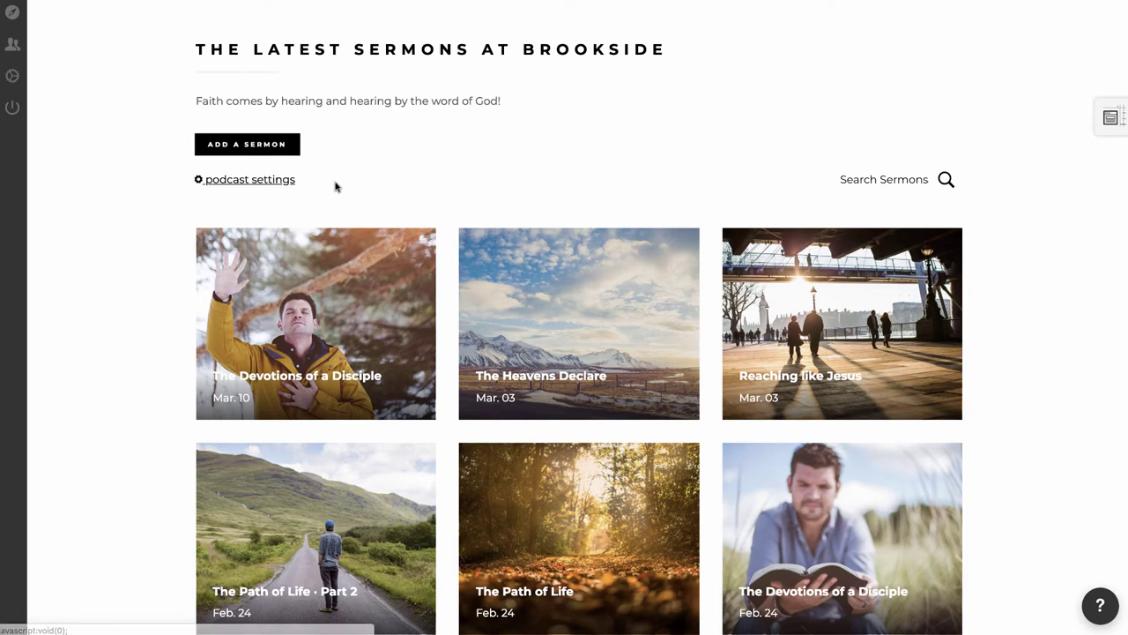
In the podcast settings, select the Podcast Feed URL, then cancel without changes.
{"action": "left_click", "coordinate": [264, 180]}
{"action": "scroll", "coordinate": [396, 203], "scroll_direction": "down", "scroll_amount": 2}
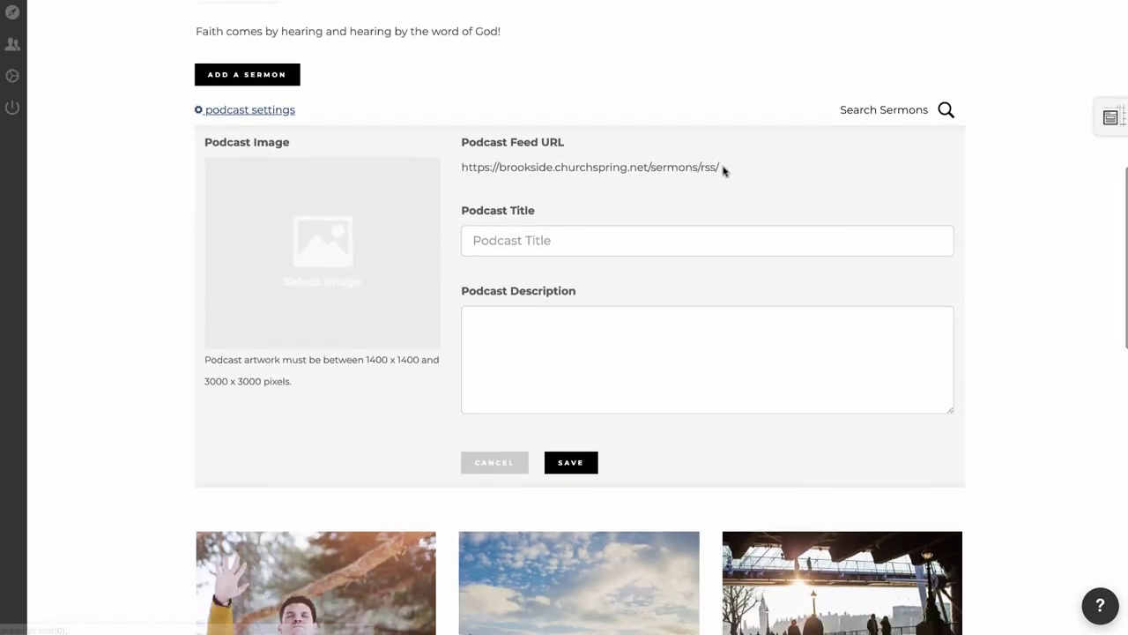
{"action": "left_click_drag", "start_coordinate": [720, 166], "coordinate": [461, 167]}
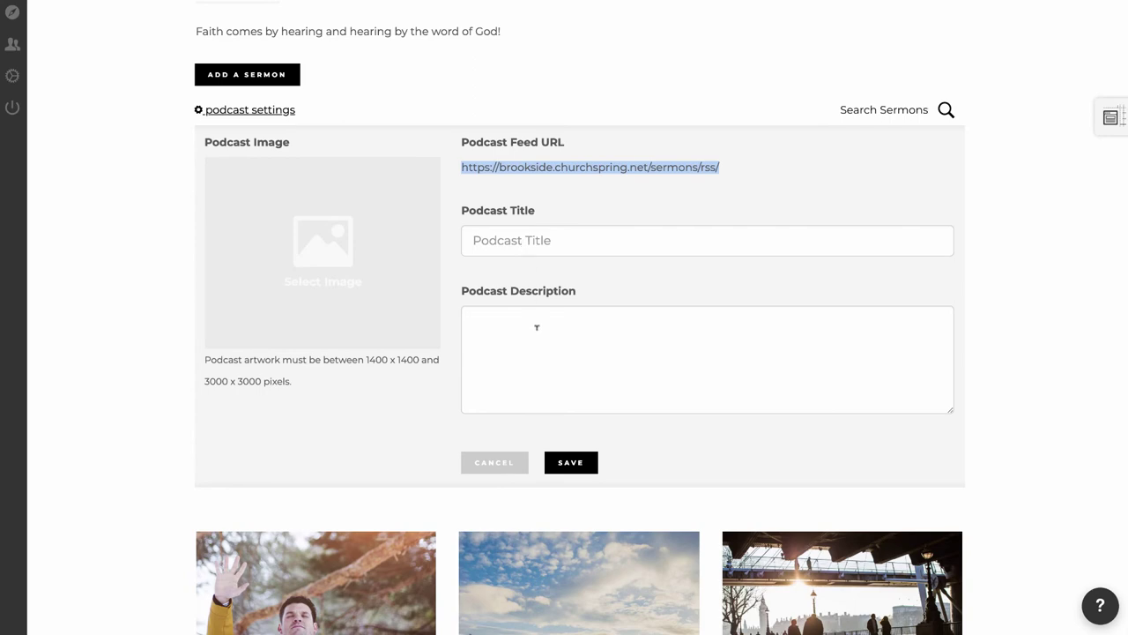
{"action": "left_click", "coordinate": [488, 462]}
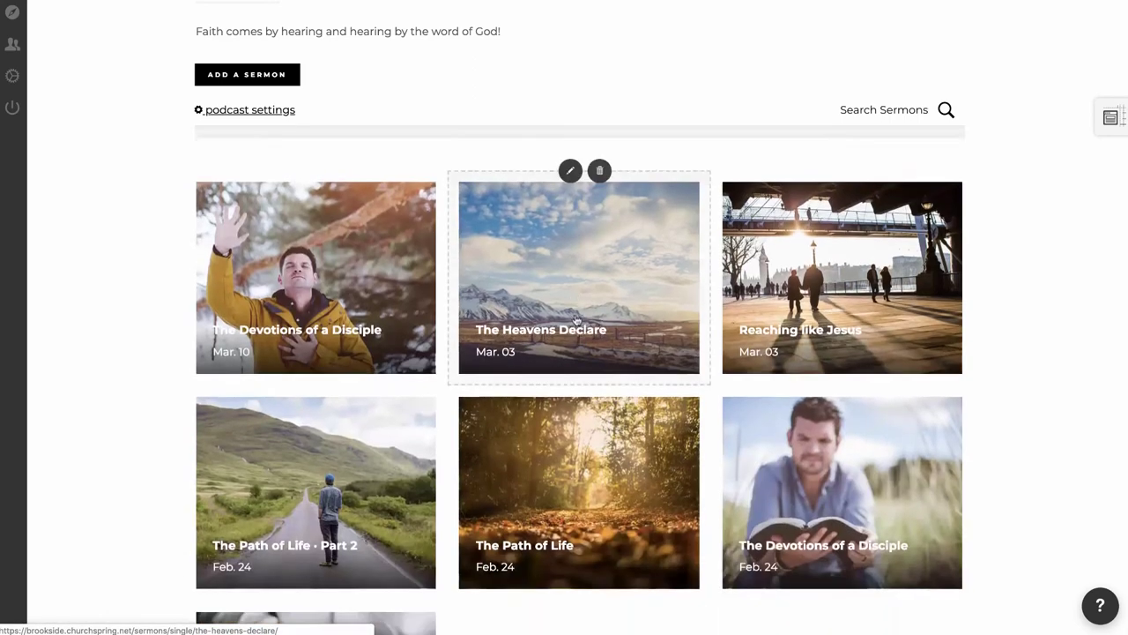